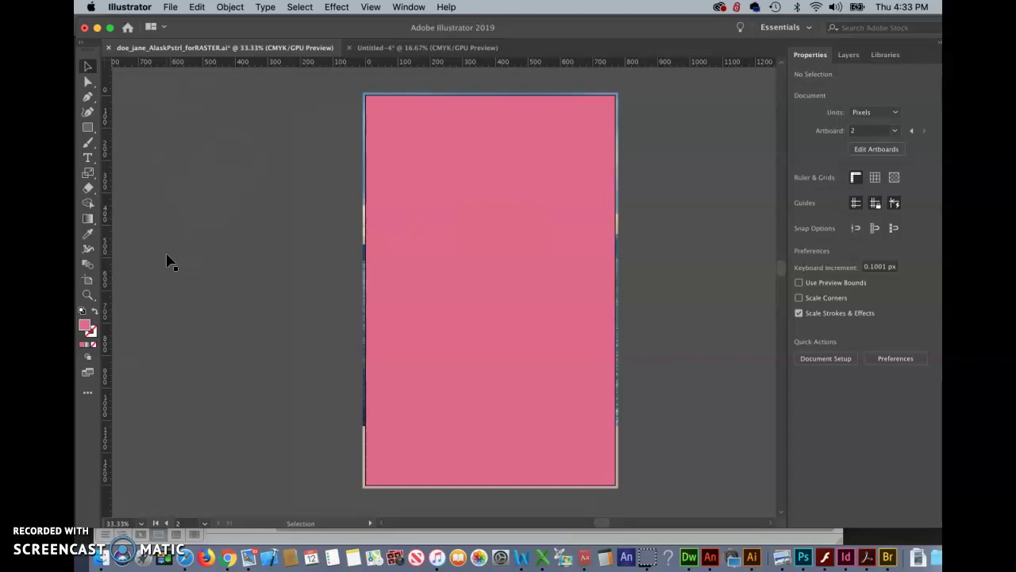
- Ungroup the artwork on artboard 2 and delete the pink helper rectangle covering the poster
left_click(401, 167)
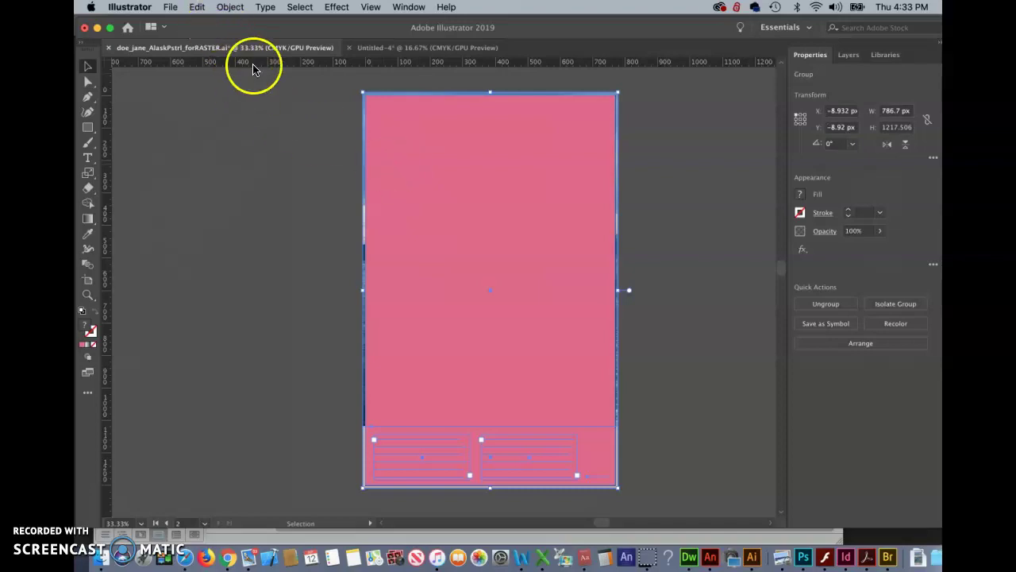
left_click(229, 7)
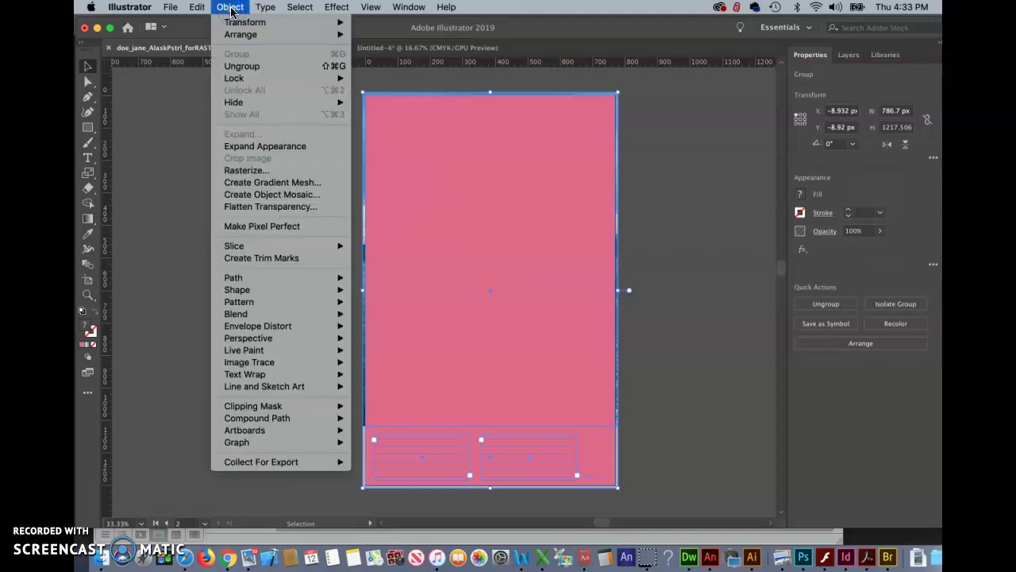
left_click(242, 68)
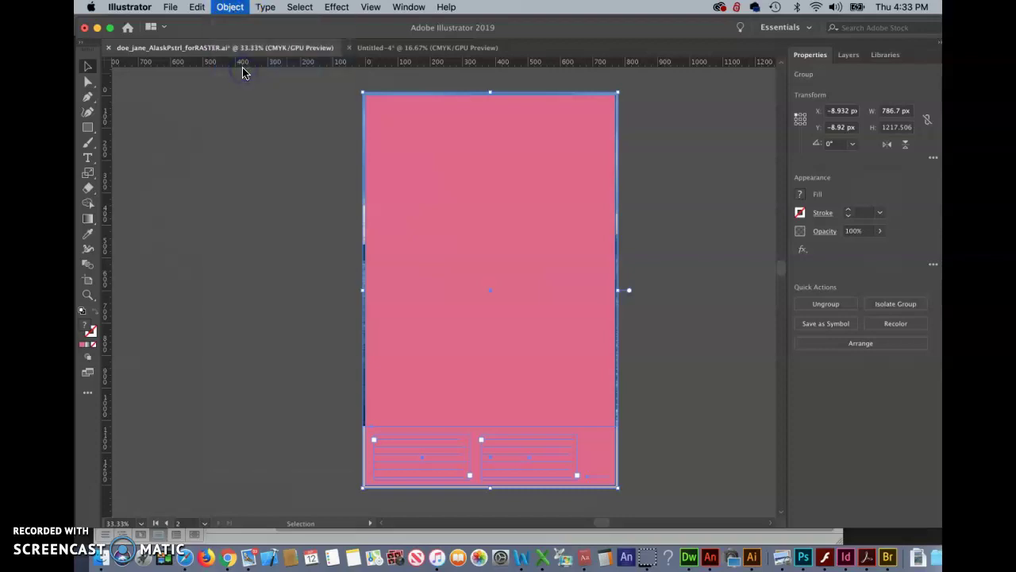
left_click(234, 206)
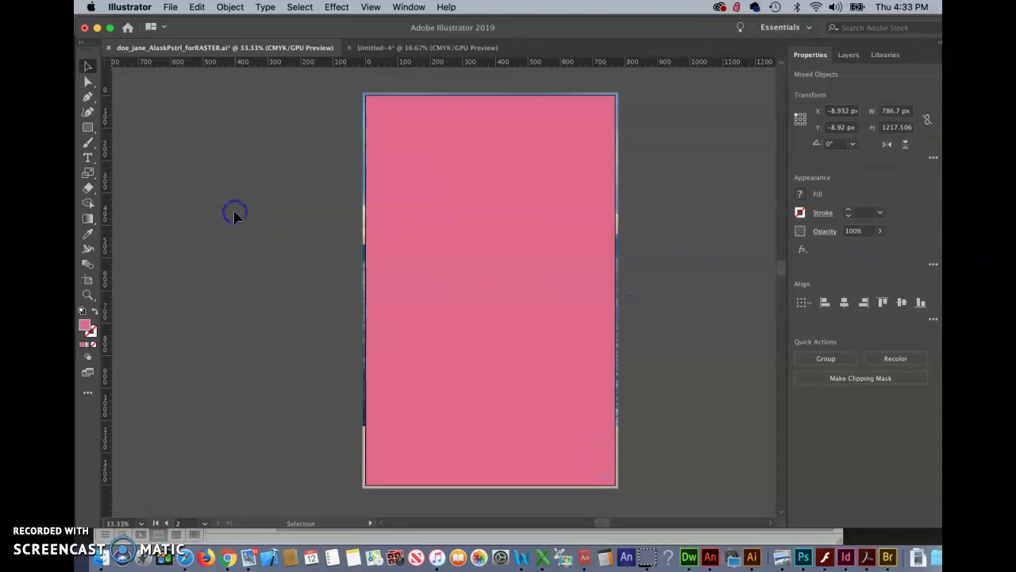
left_click(437, 204)
key("Delete")
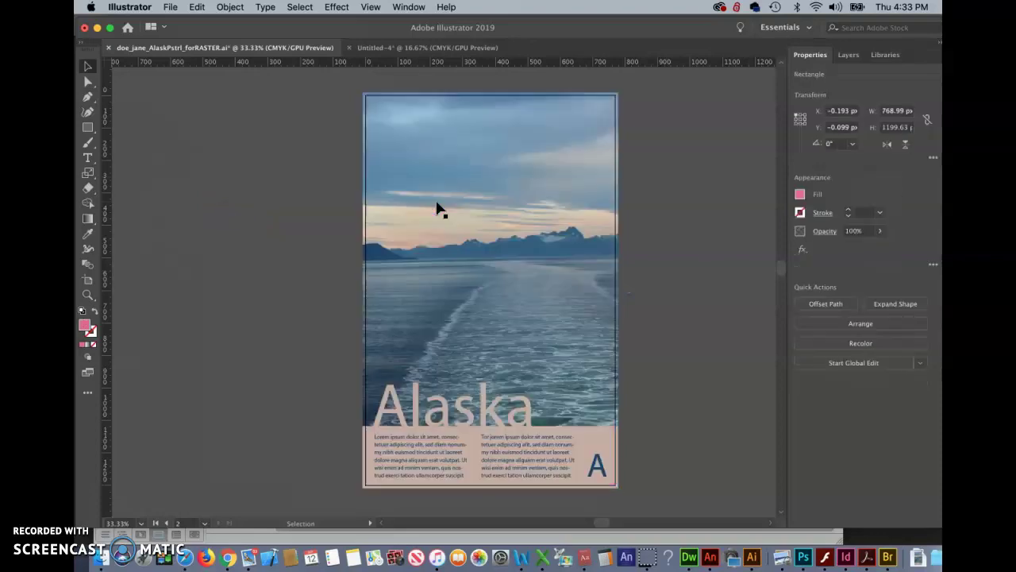
- Switch to the Word instructions and review the section on creating raster images from vector graphics
left_click(100, 503)
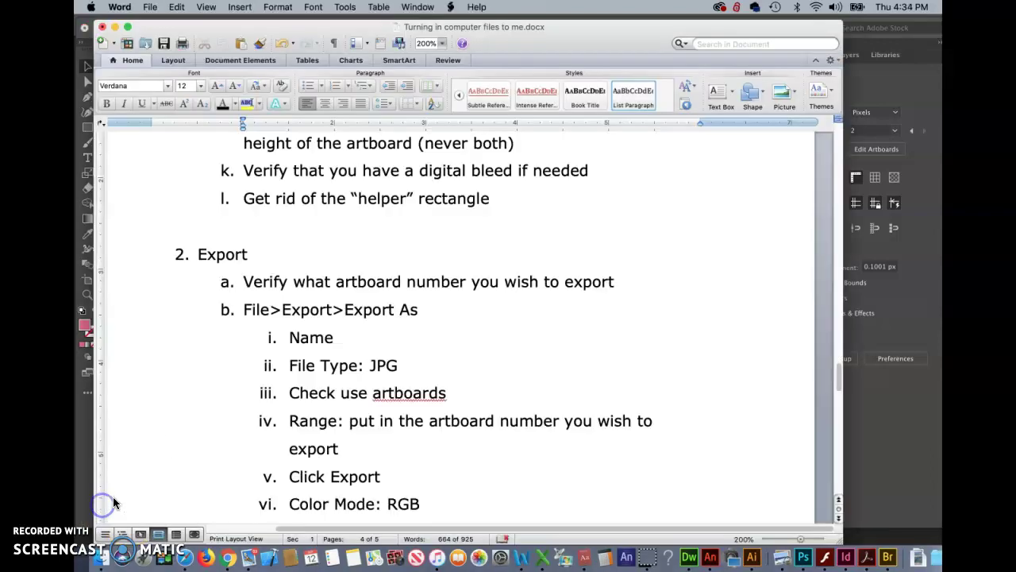
scroll(334, 289, "up", 5)
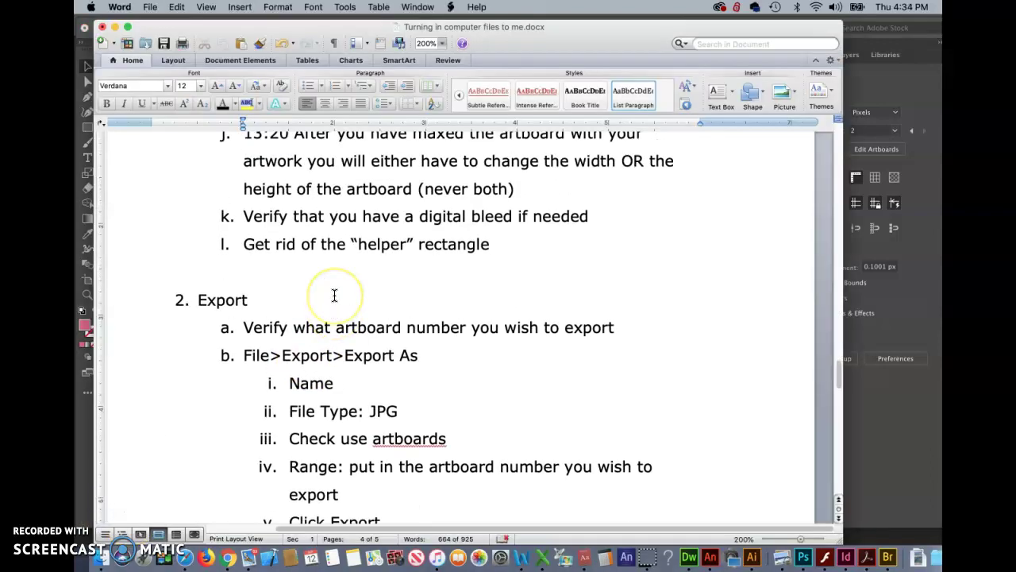
scroll(334, 296, "up", 15)
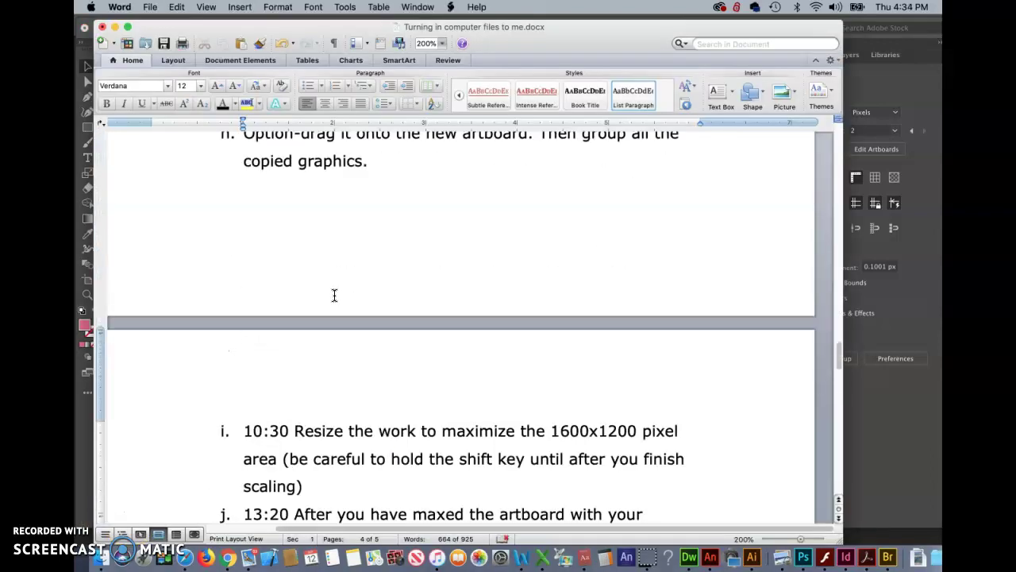
scroll(334, 295, "up", 15)
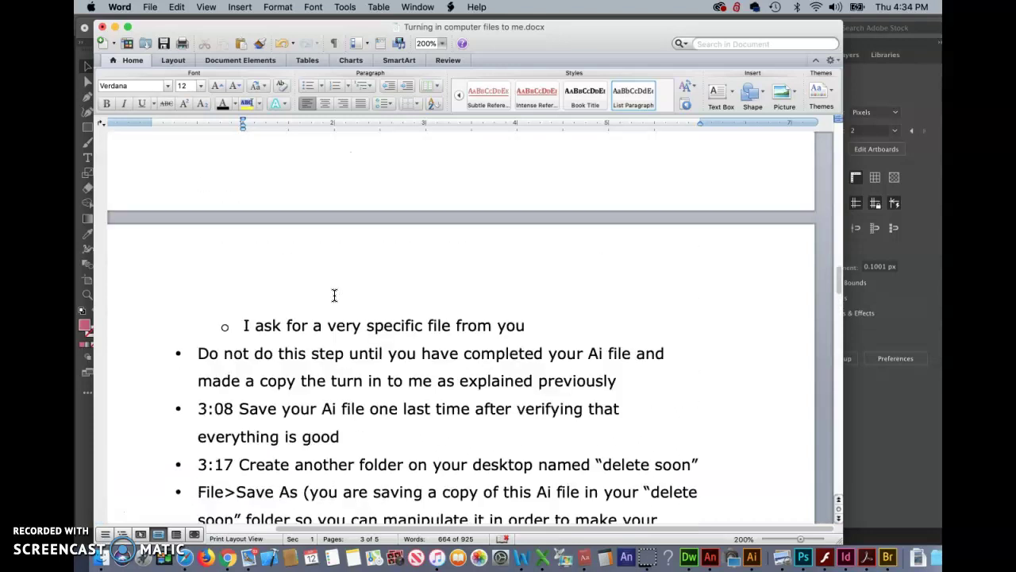
scroll(334, 295, "up", 6)
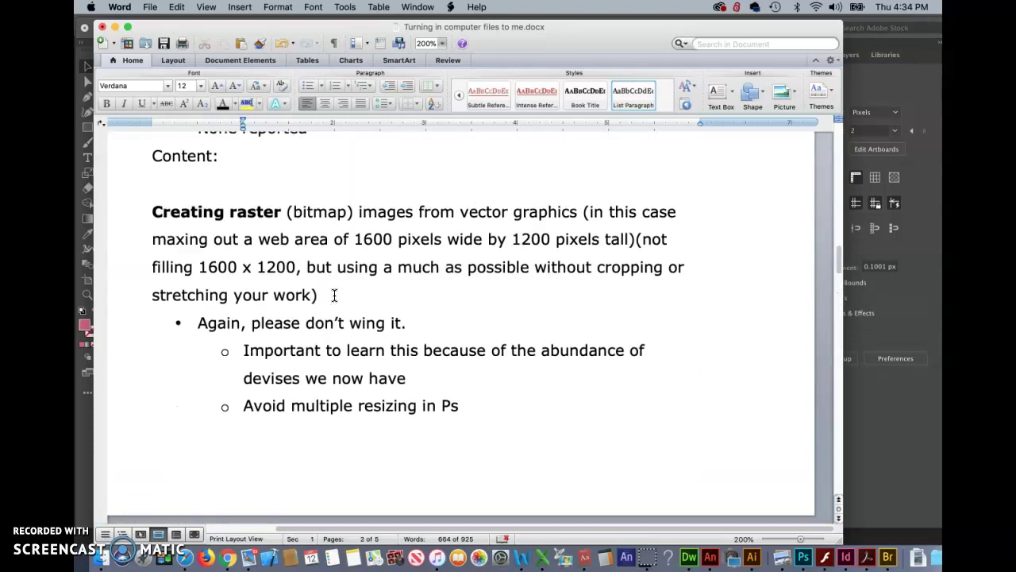
scroll(334, 295, "up", 1)
left_click_drag(356, 341, 303, 381)
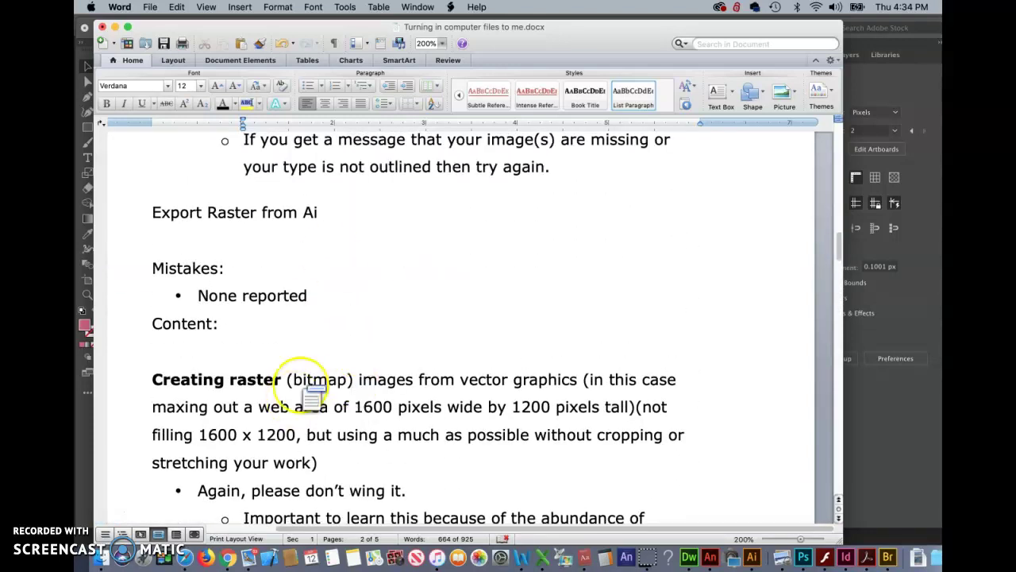
- Read through the artboard, Export and TEST in Photoshop instructions in the Word document
scroll(312, 394, "down", 20)
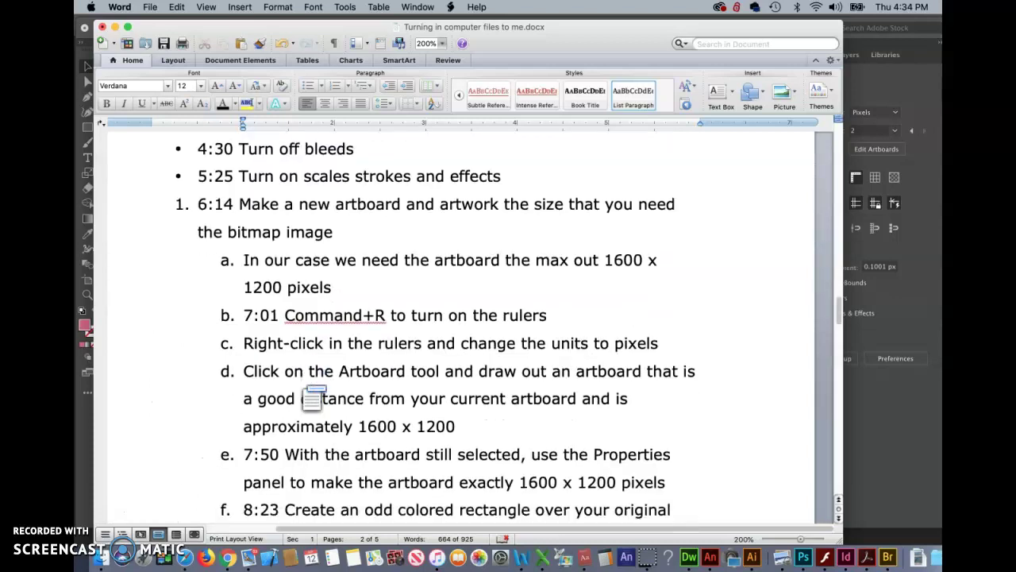
scroll(312, 395, "down", 20)
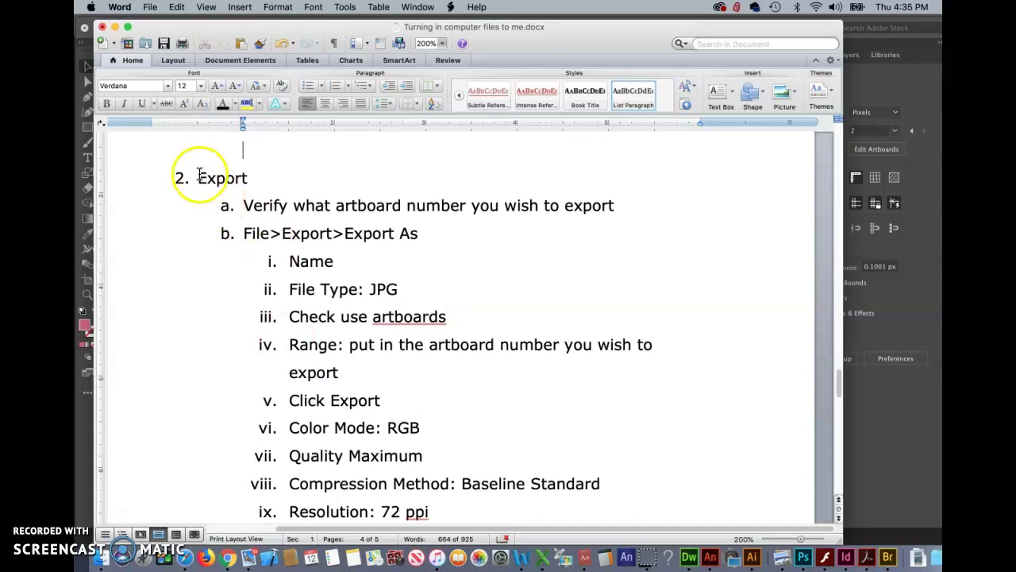
scroll(349, 301, "down", 3)
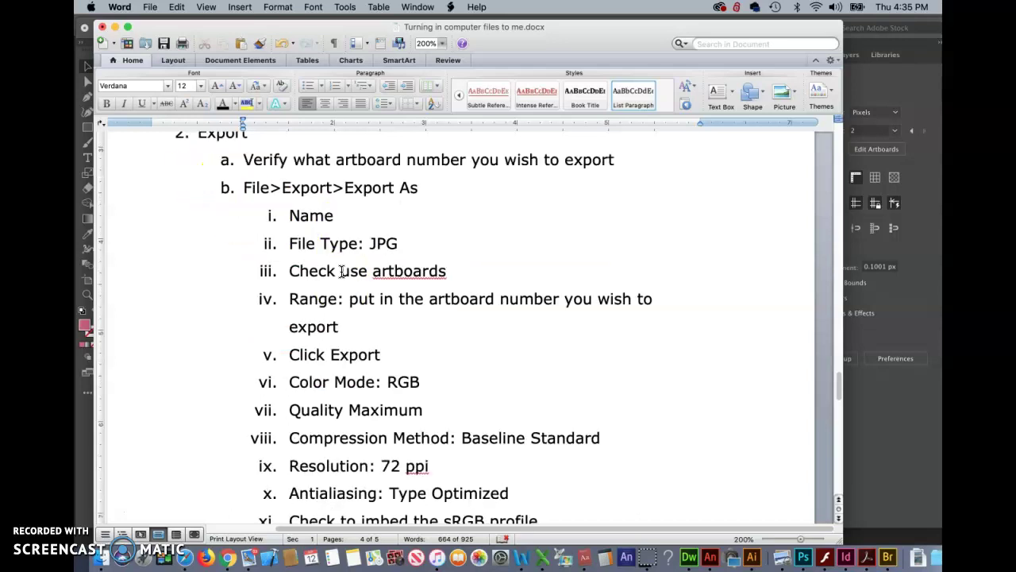
scroll(358, 337, "down", 8)
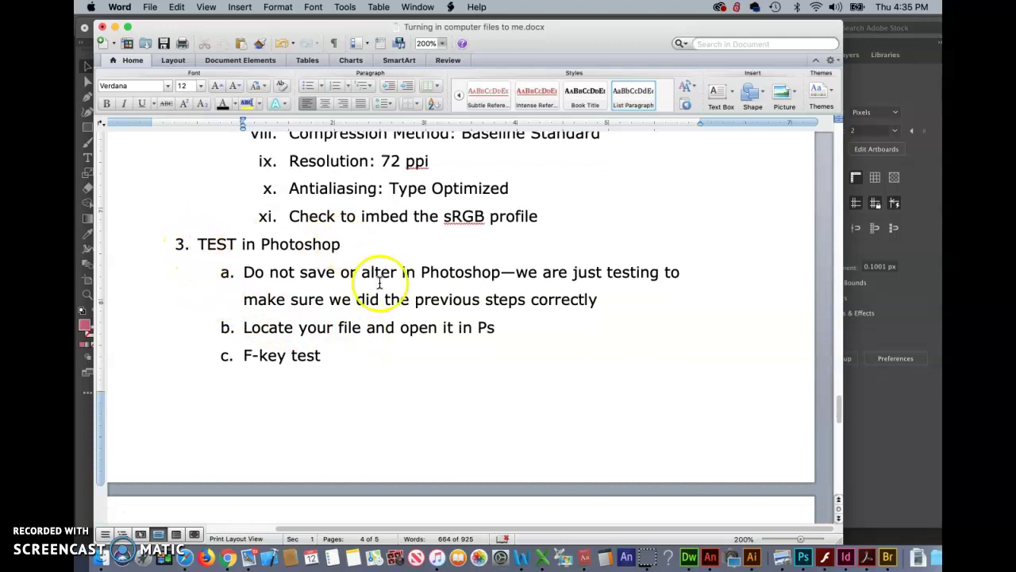
scroll(383, 294, "down", 1)
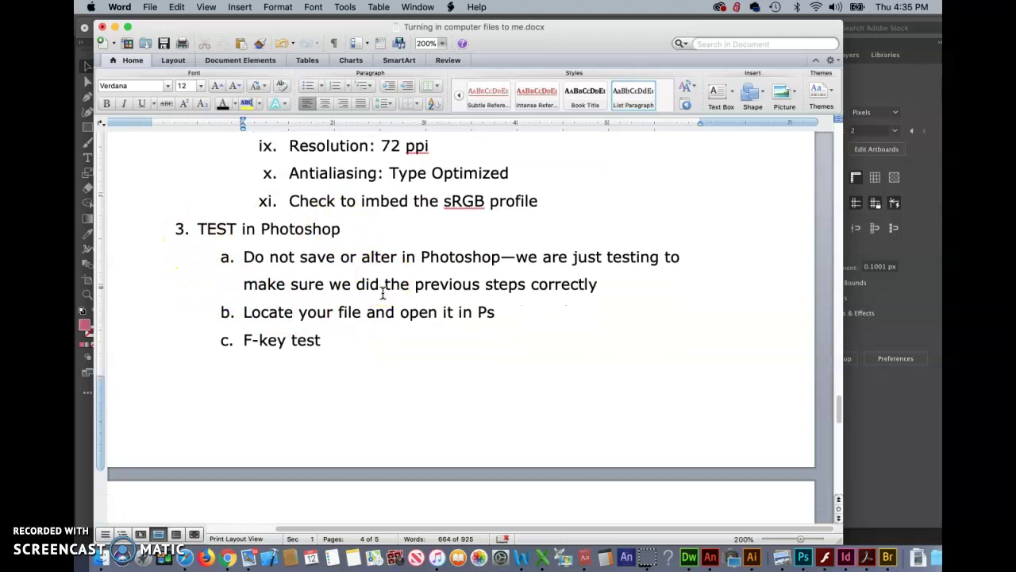
scroll(383, 294, "down", 20)
scroll(383, 294, "up", 15)
scroll(383, 293, "down", 5)
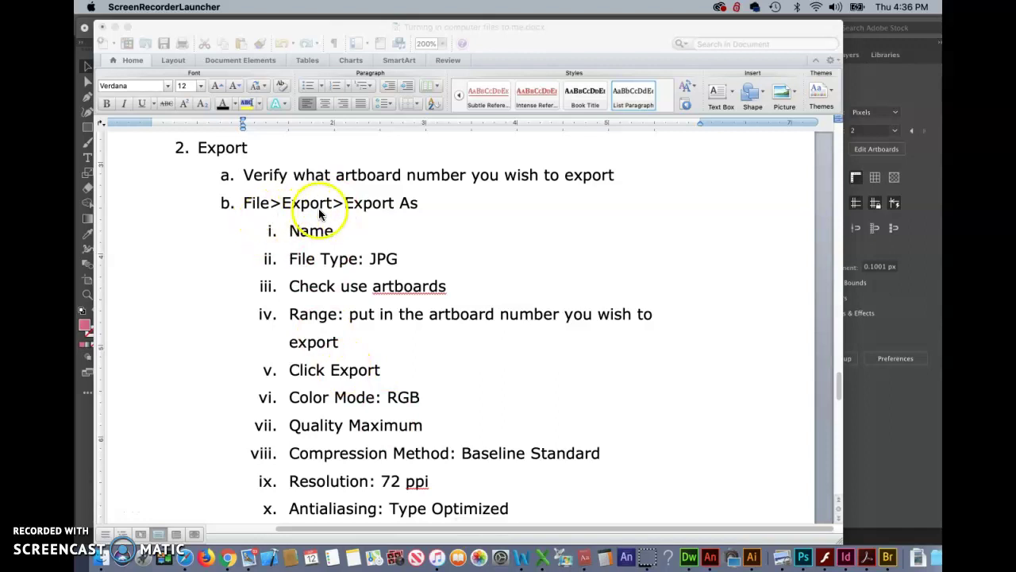
- Switch back to Illustrator and check which artboard number holds the resized poster by selecting artwork on each artboard
left_click(752, 558)
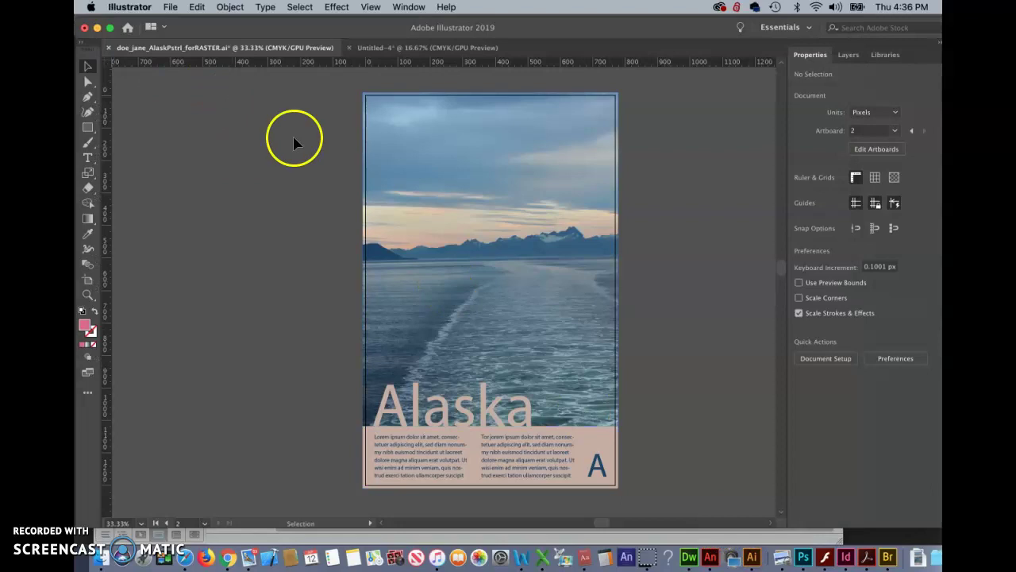
left_click(448, 333)
left_click(479, 428)
left_click(483, 414)
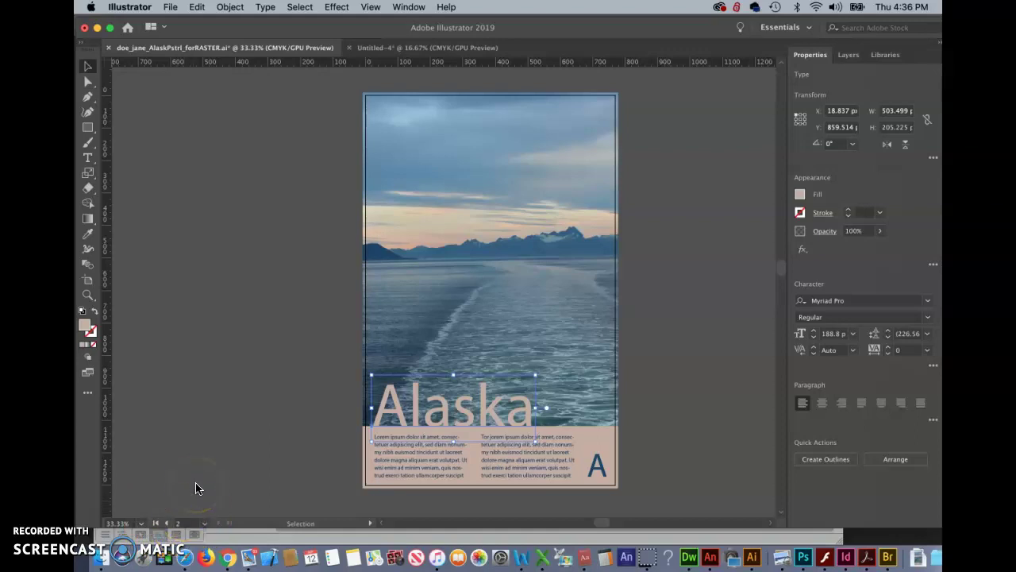
scroll(92, 286, "left", 10)
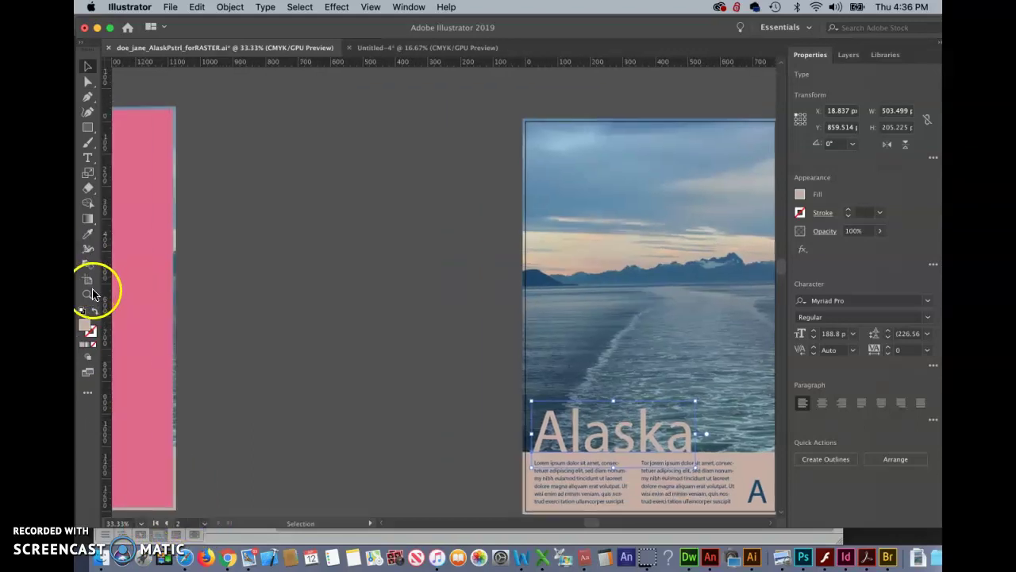
left_click(140, 313)
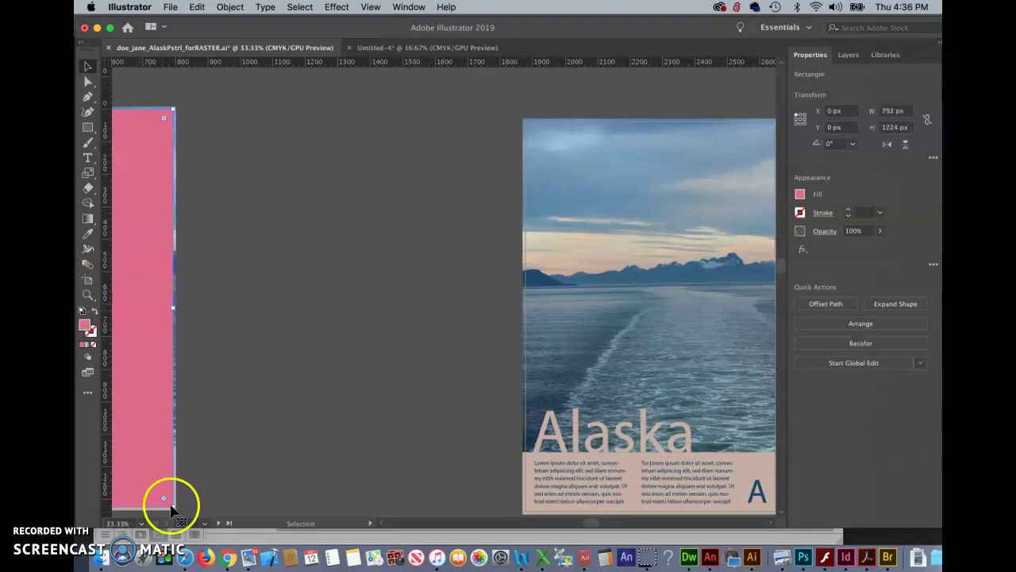
left_click(566, 447)
scroll(441, 419, "right", 3)
scroll(442, 417, "right", 3)
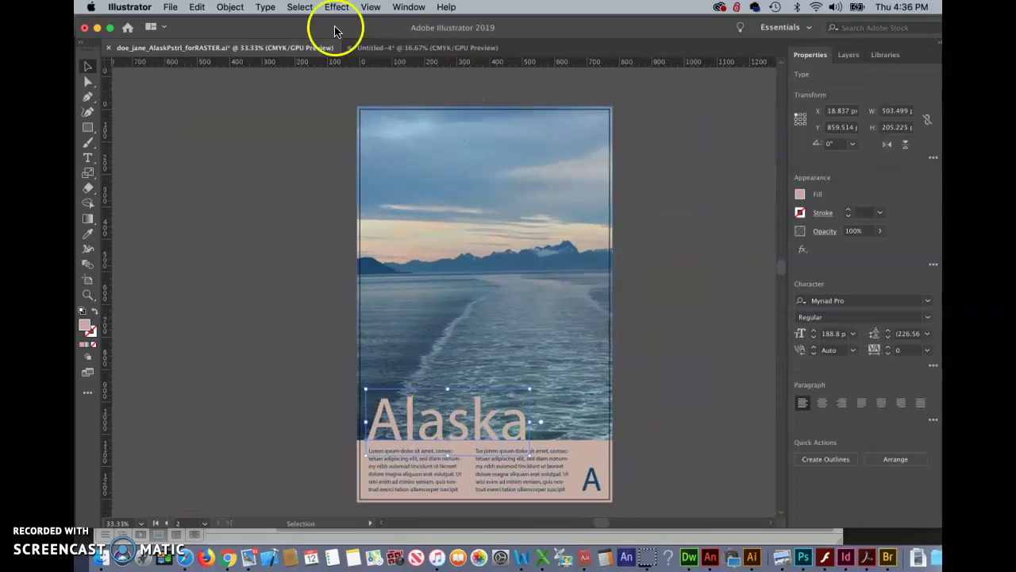
left_click(295, 194)
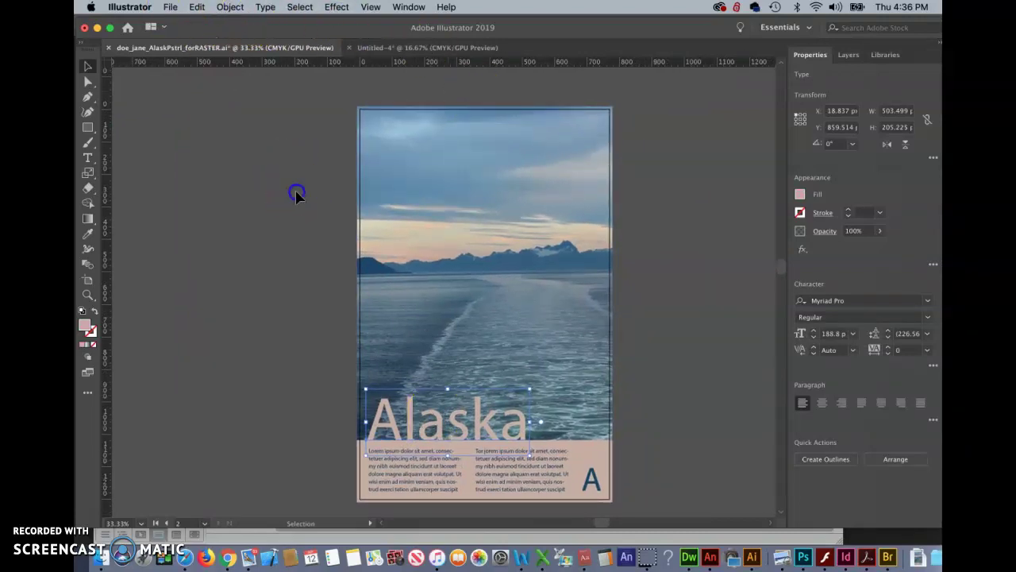
- Start an Export As of the poster and remove "_forRASTER" from the export file name
left_click(171, 8)
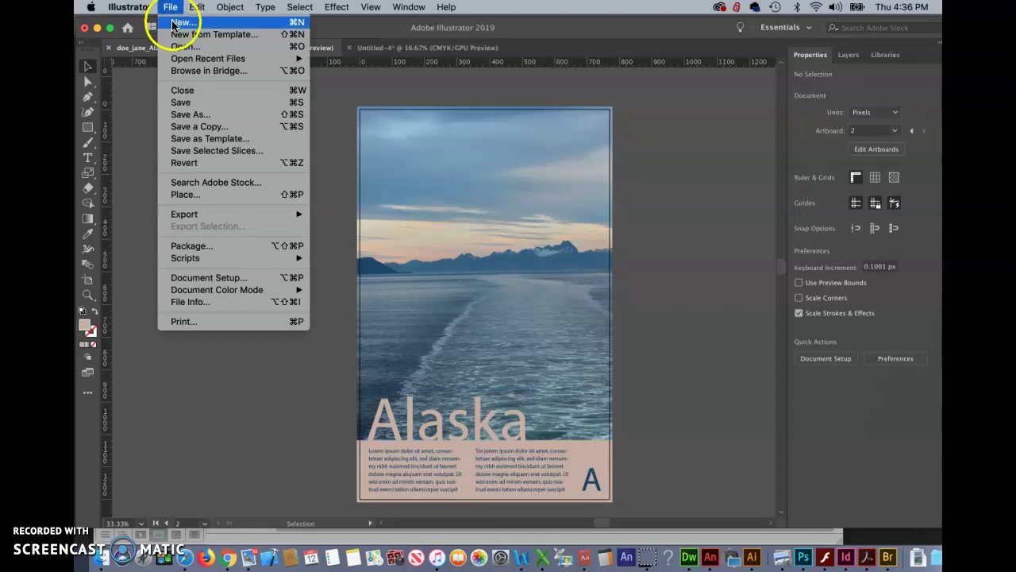
mouse_move(210, 216)
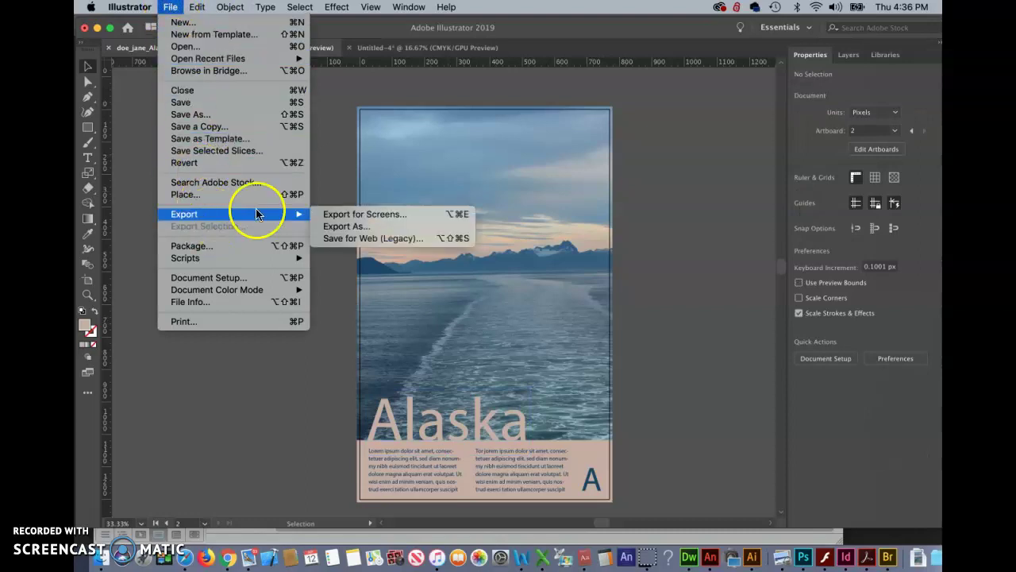
left_click(343, 227)
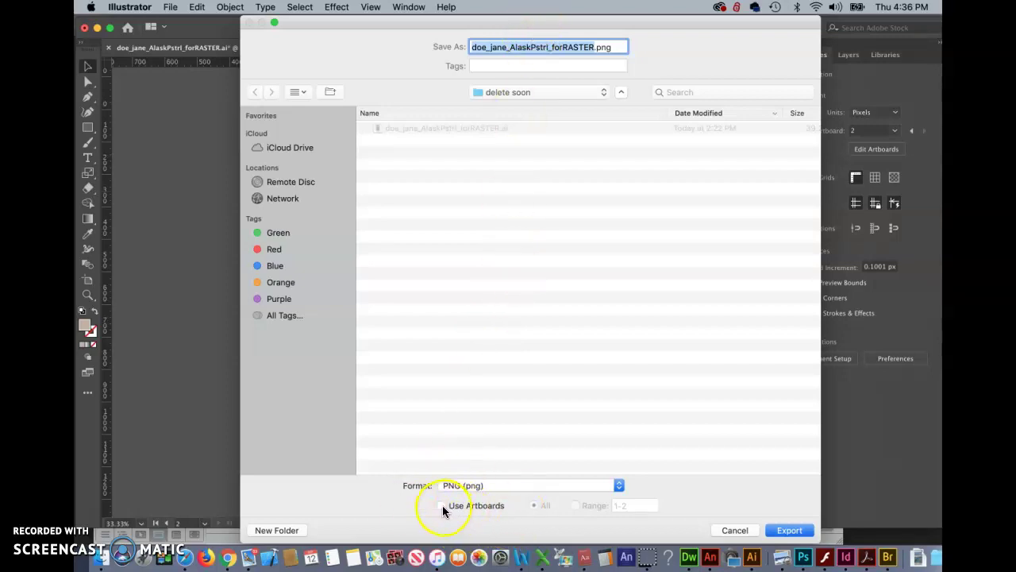
left_click(593, 47)
key("BackSpace")
key("BackSpace")
key("BackSpace")
key("BackSpace")
key("BackSpace")
key("BackSpace")
key("BackSpace")
key("BackSpace")
key("BackSpace")
key("BackSpace")
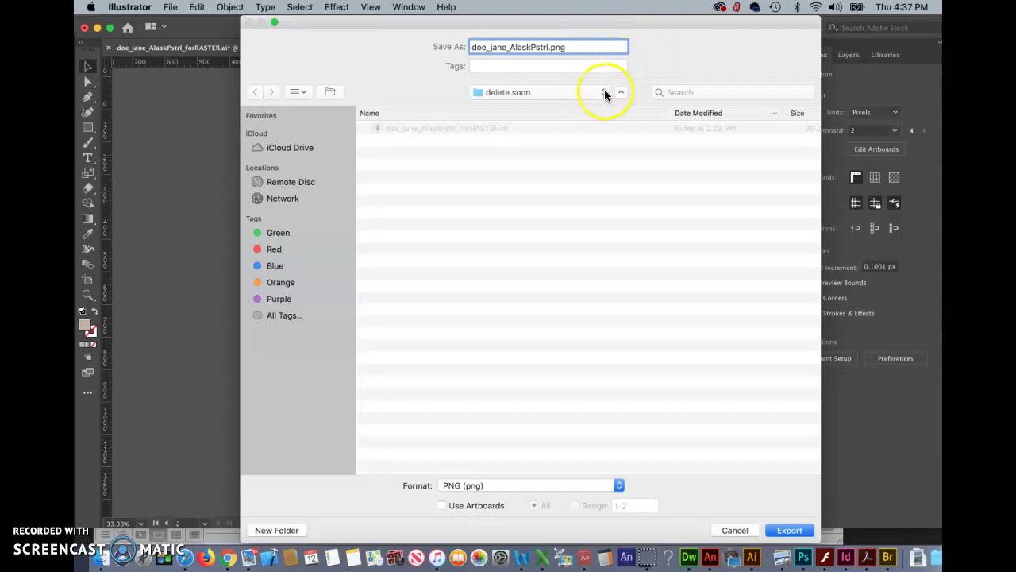
- Set the export destination to the existing "turn in" folder and the format to JPEG (jpg)
left_click(604, 92)
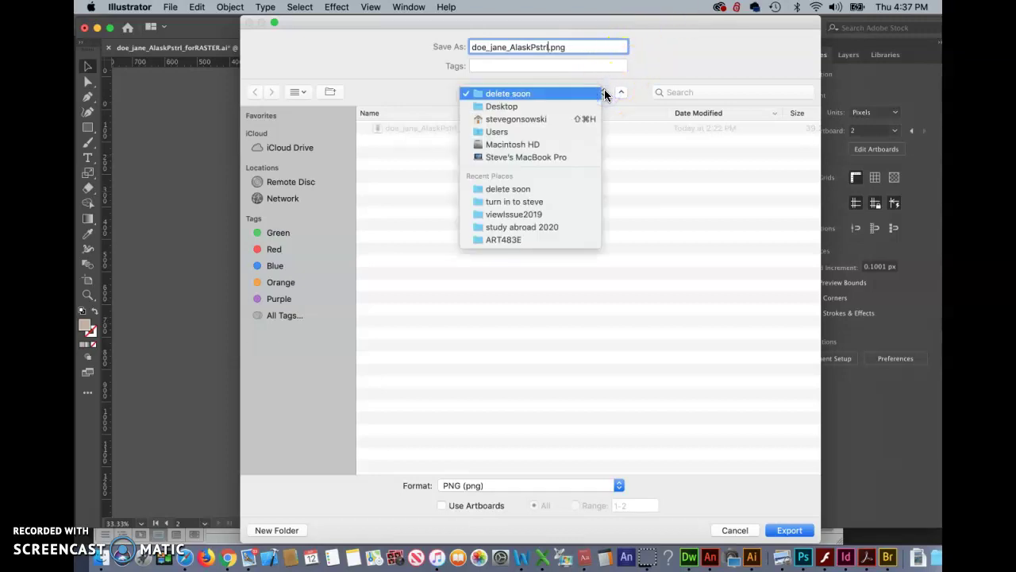
left_click(503, 199)
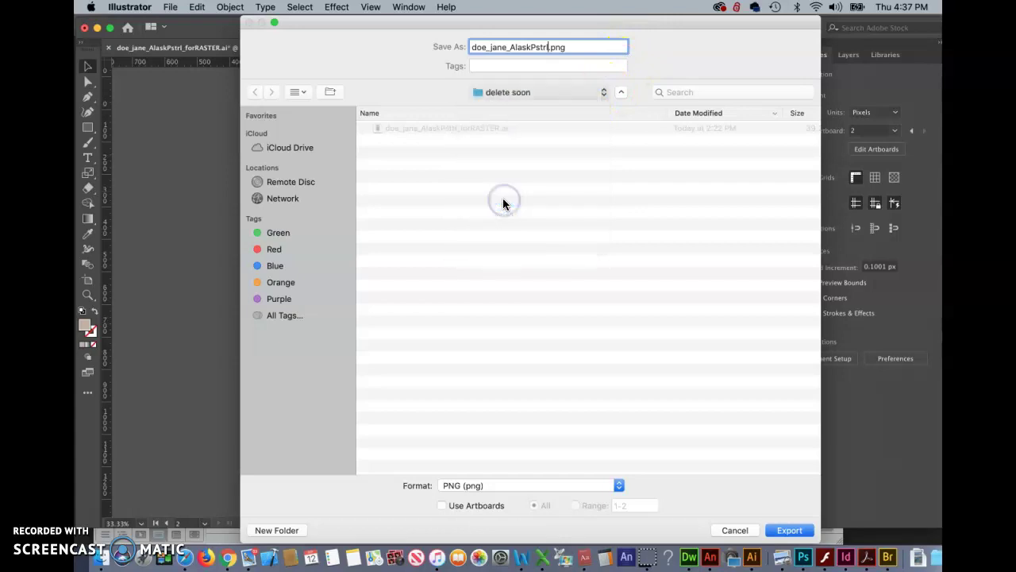
left_click(566, 395)
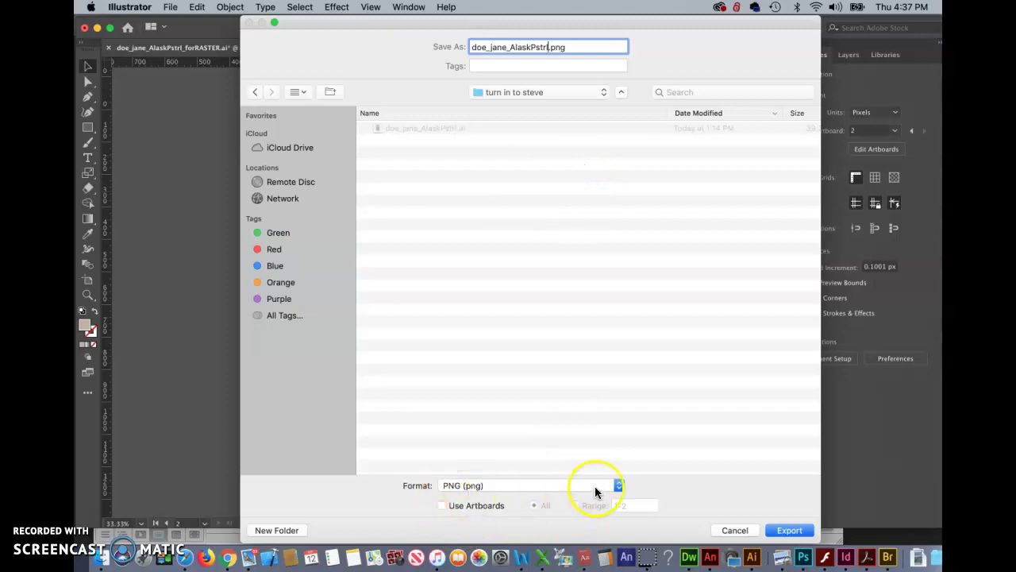
left_click(619, 485)
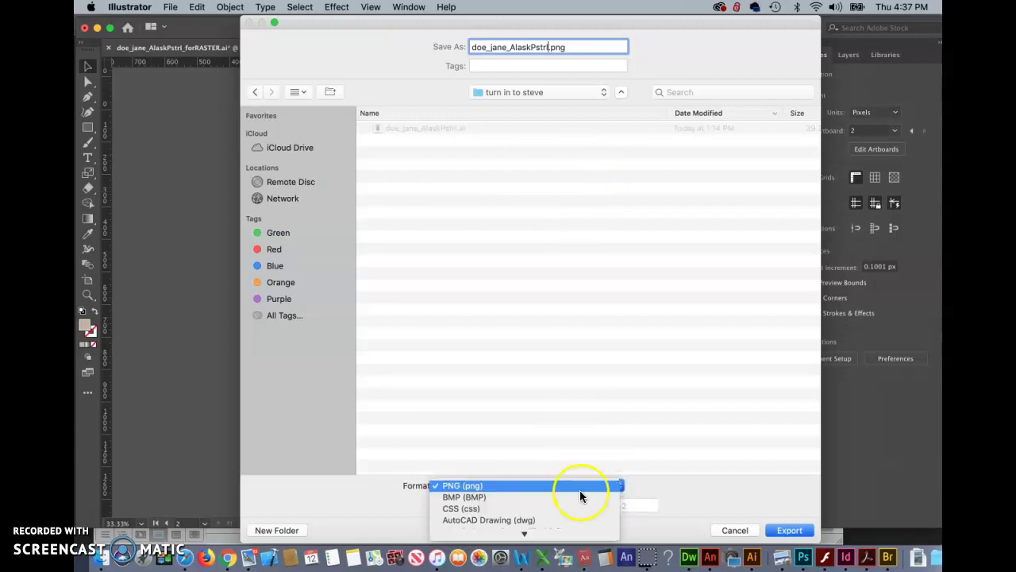
scroll(538, 516, "down", 3)
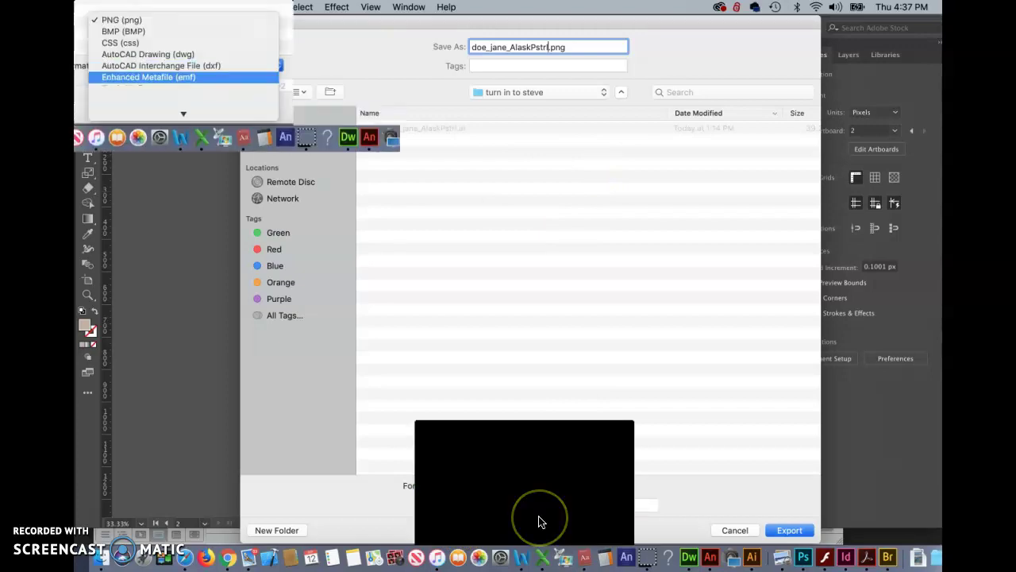
scroll(539, 521, "down", 2)
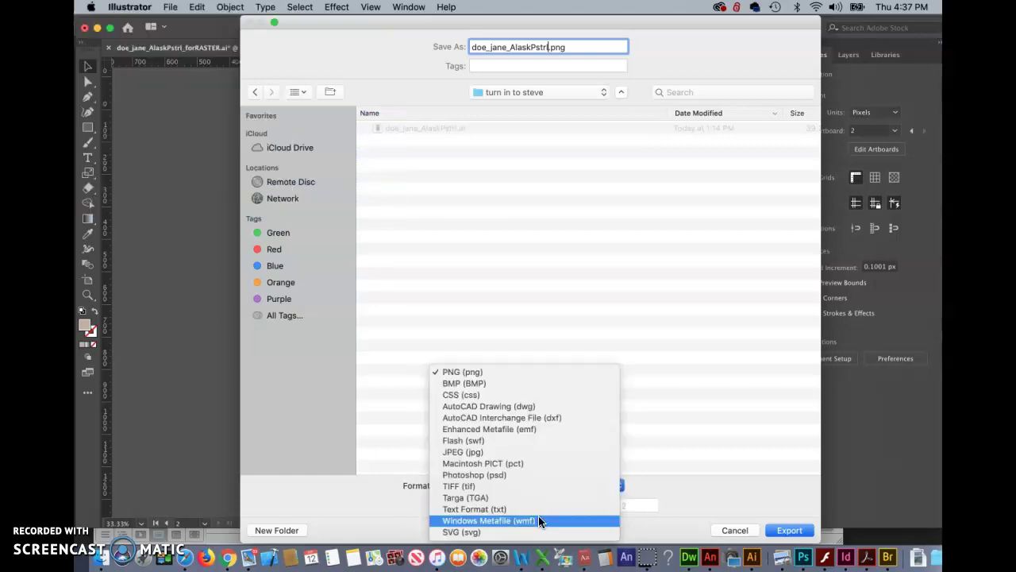
left_click(470, 451)
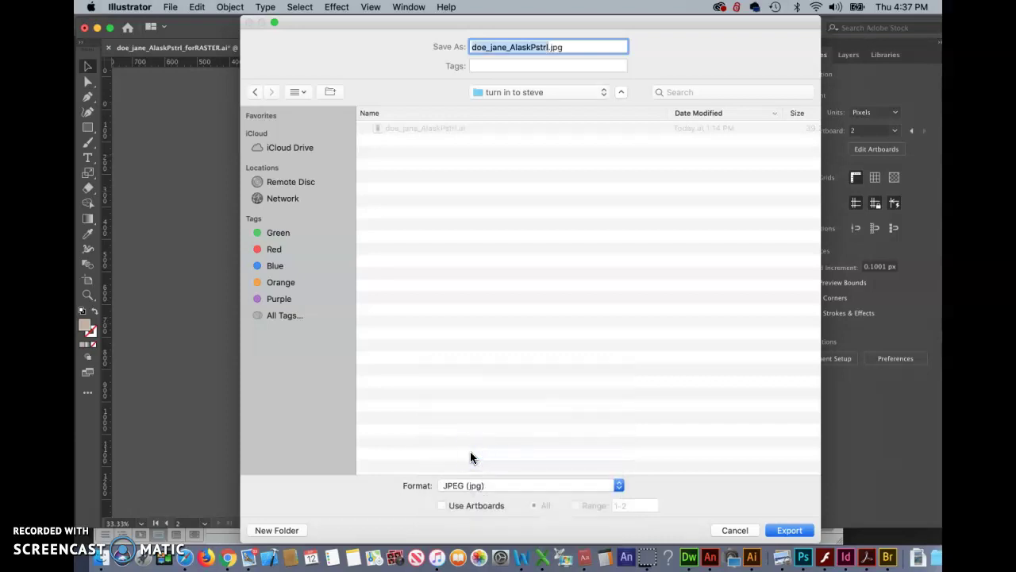
- Limit the export to artboard 2 by using artboards with a range of 2, and export the poster
left_click(441, 506)
left_click(576, 506)
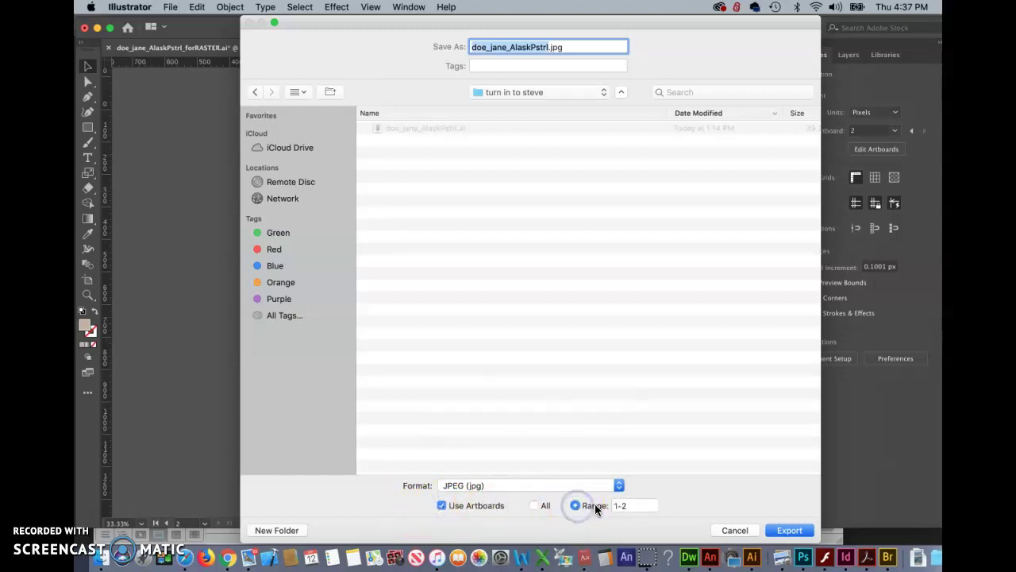
left_click(642, 506)
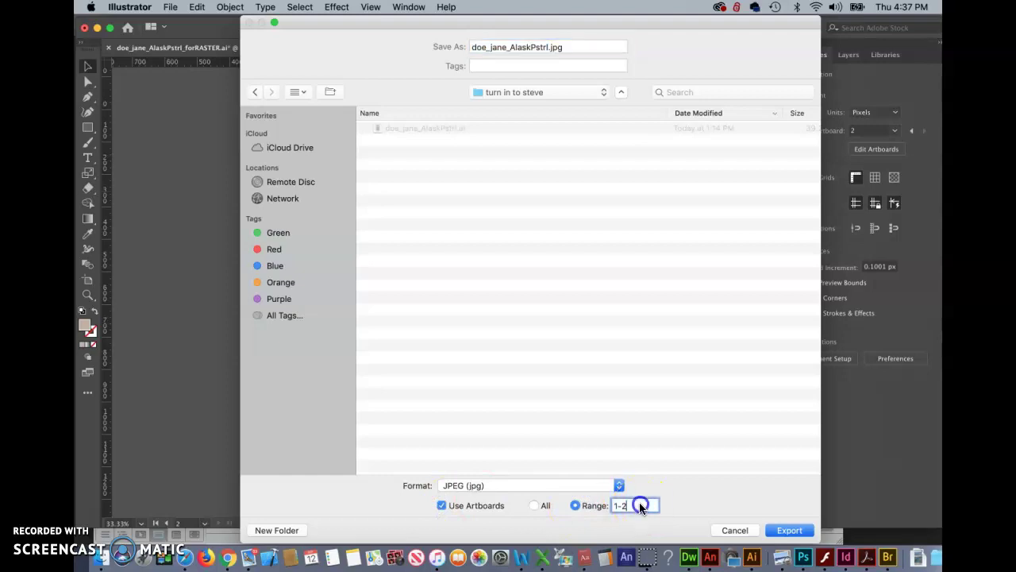
key("Delete")
key("Delete")
left_click(789, 530)
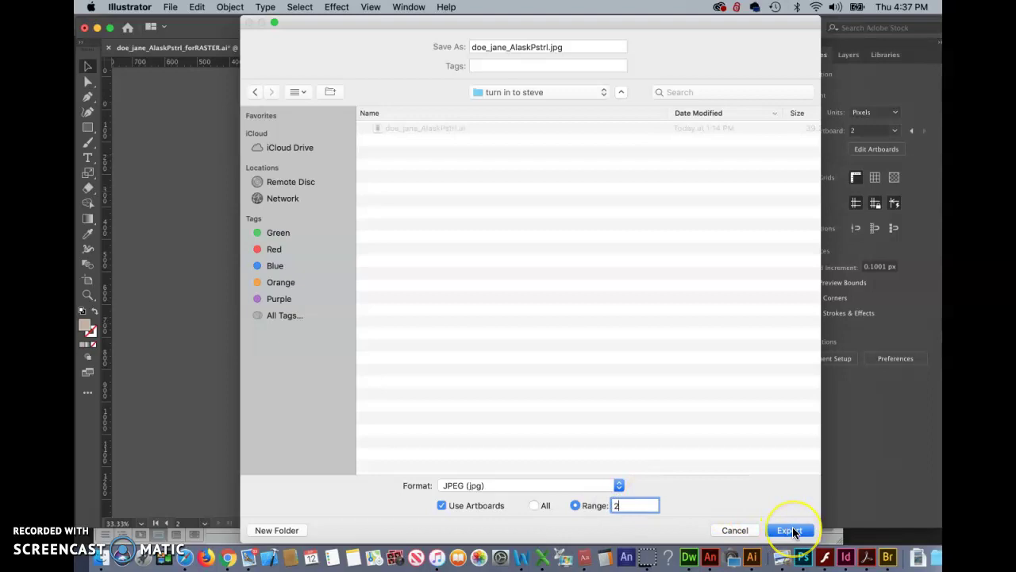
left_click(791, 530)
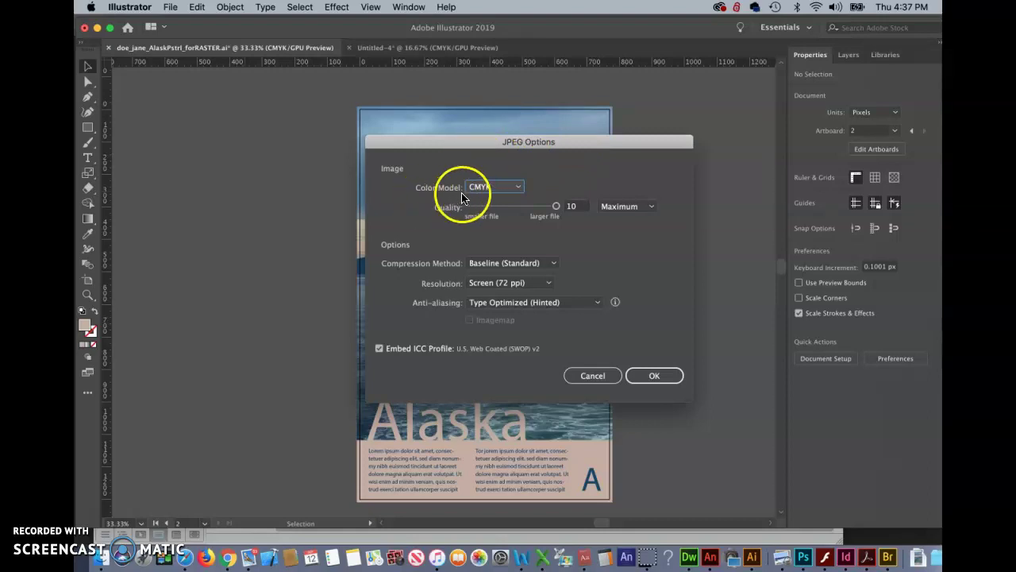
- Set the JPEG color model to RGB and the quality to 10 (Maximum)
left_click(518, 189)
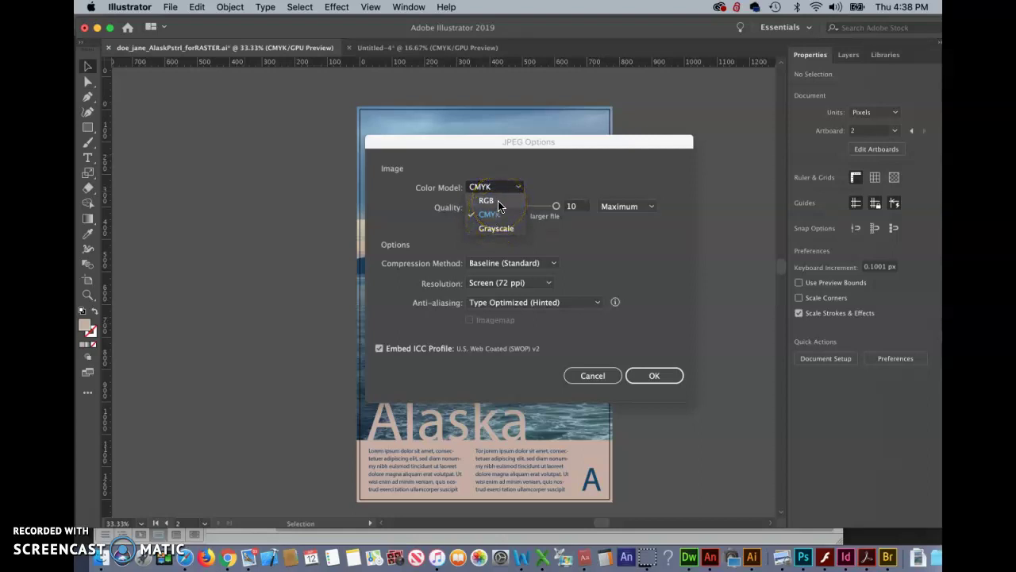
left_click(497, 201)
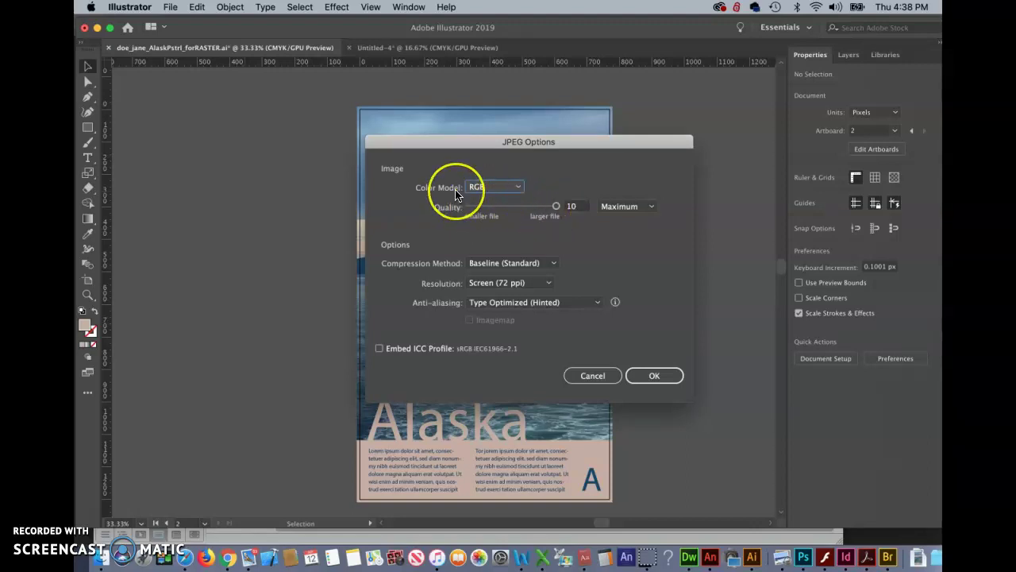
left_click(476, 189)
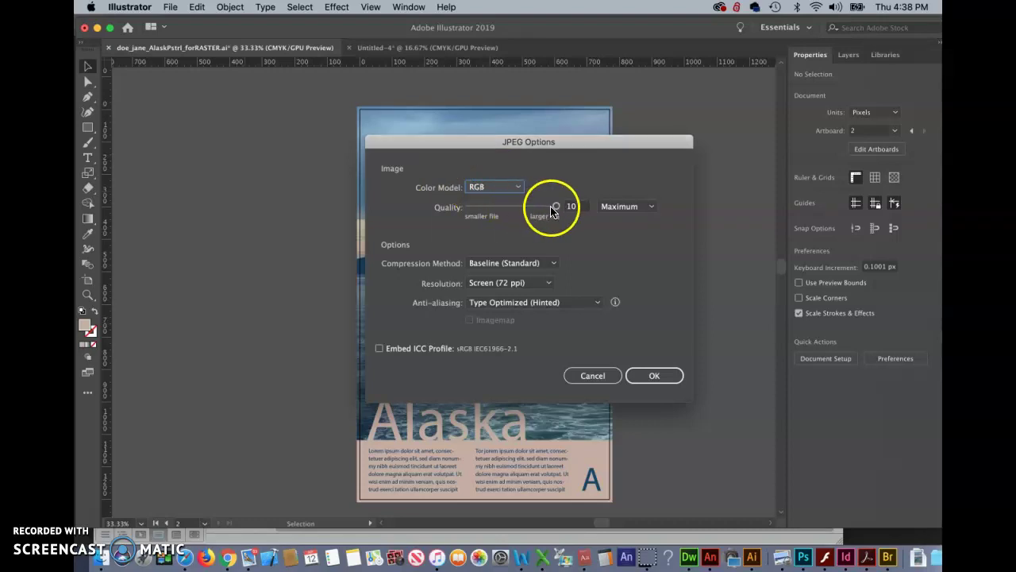
left_click_drag(554, 209, 580, 227)
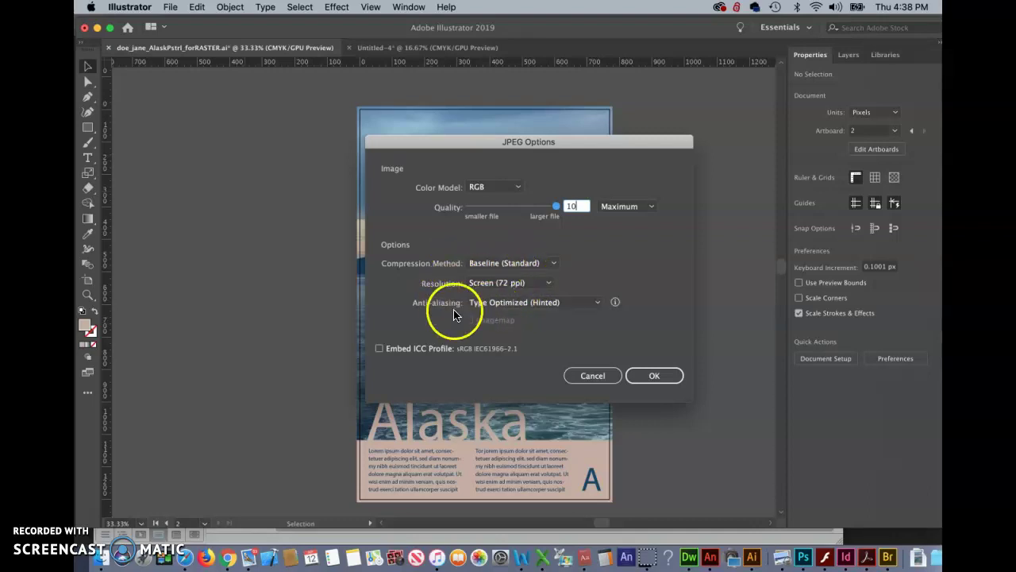
- Keep the resolution at Screen (72 ppi), embed the sRGB IEC61966-2.1 ICC profile and confirm the JPEG options
left_click(548, 284)
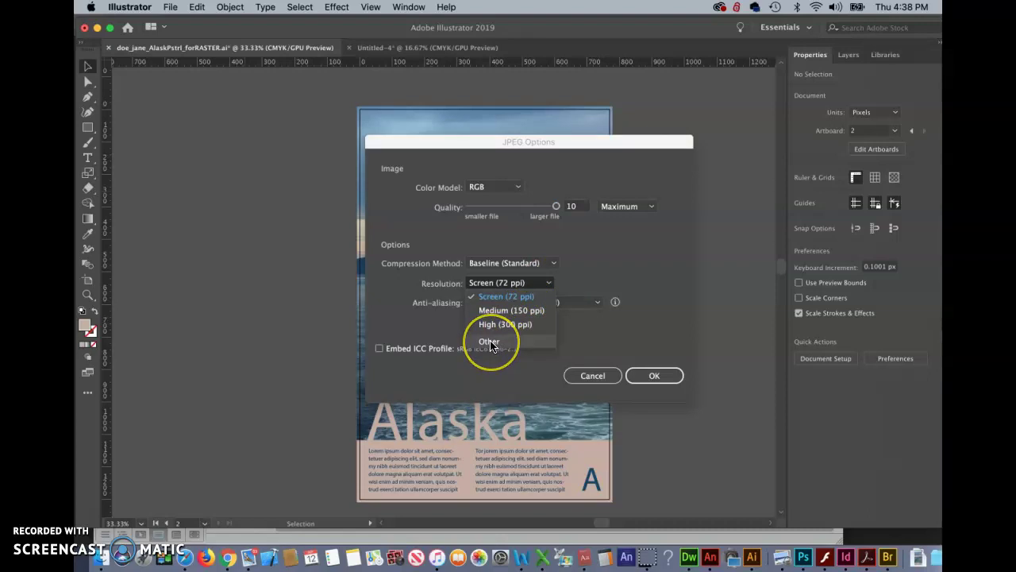
left_click(614, 270)
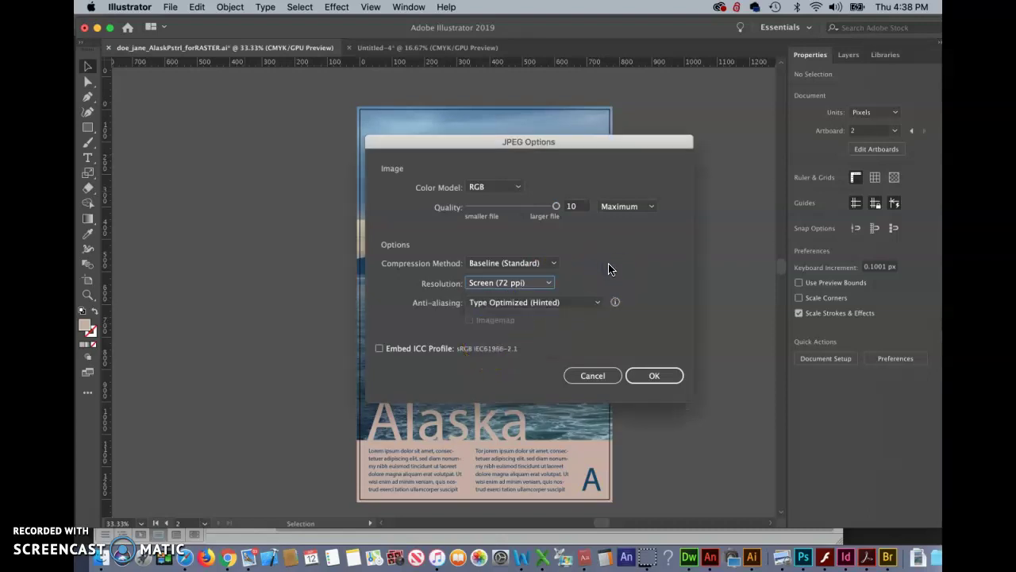
left_click(512, 284)
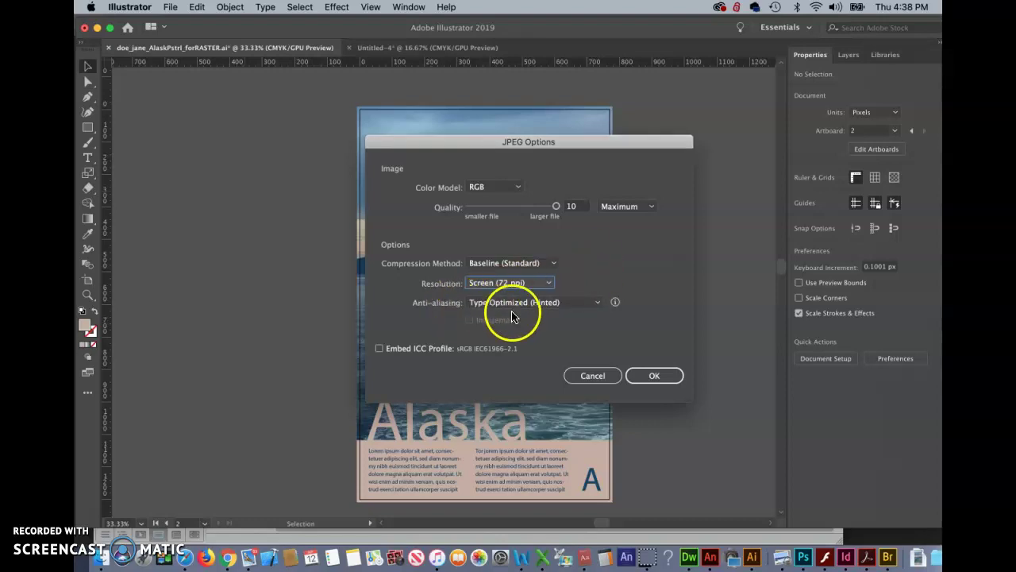
left_click(539, 315)
left_click(378, 350)
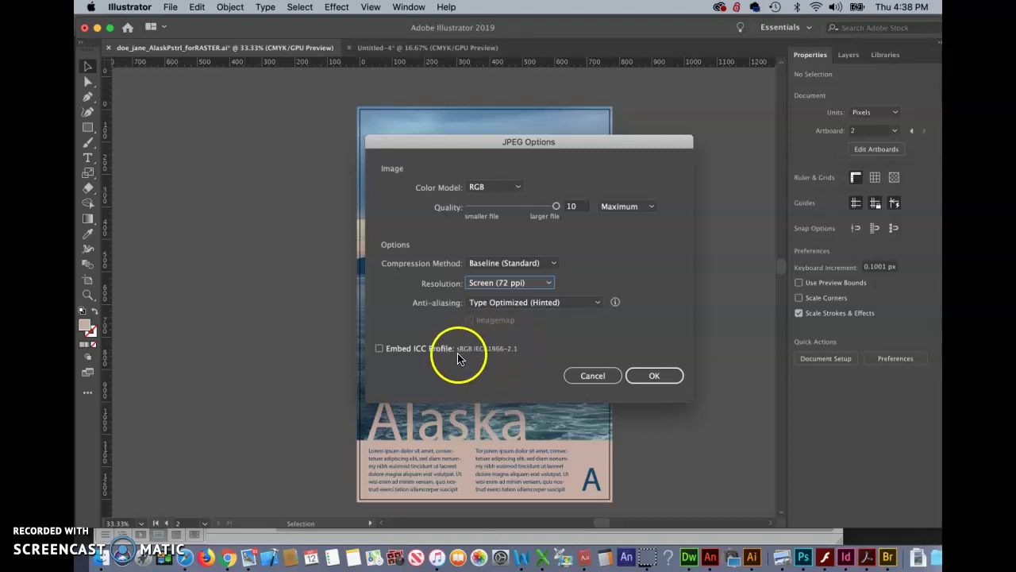
left_click(380, 349)
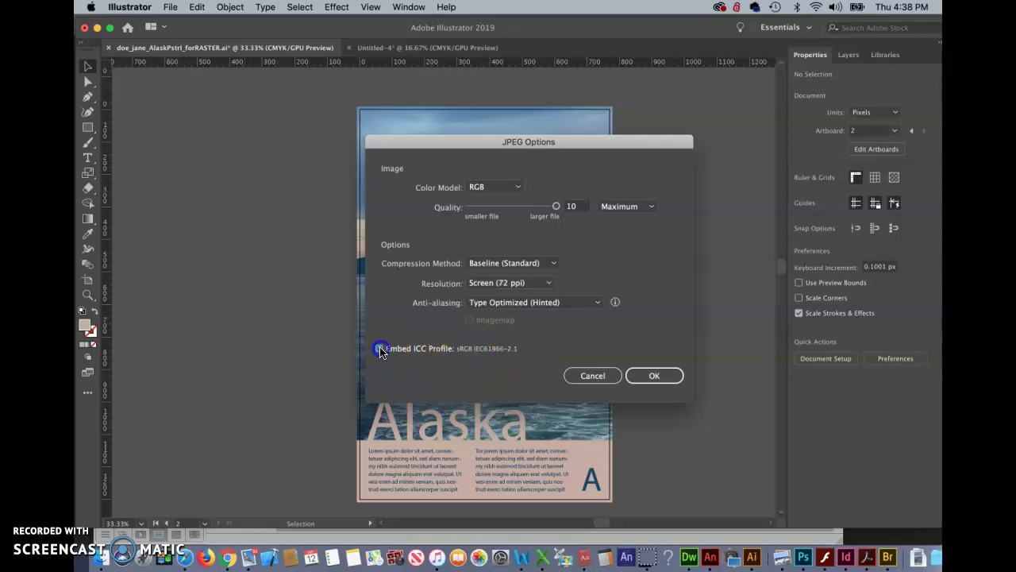
left_click(659, 378)
left_click(659, 378)
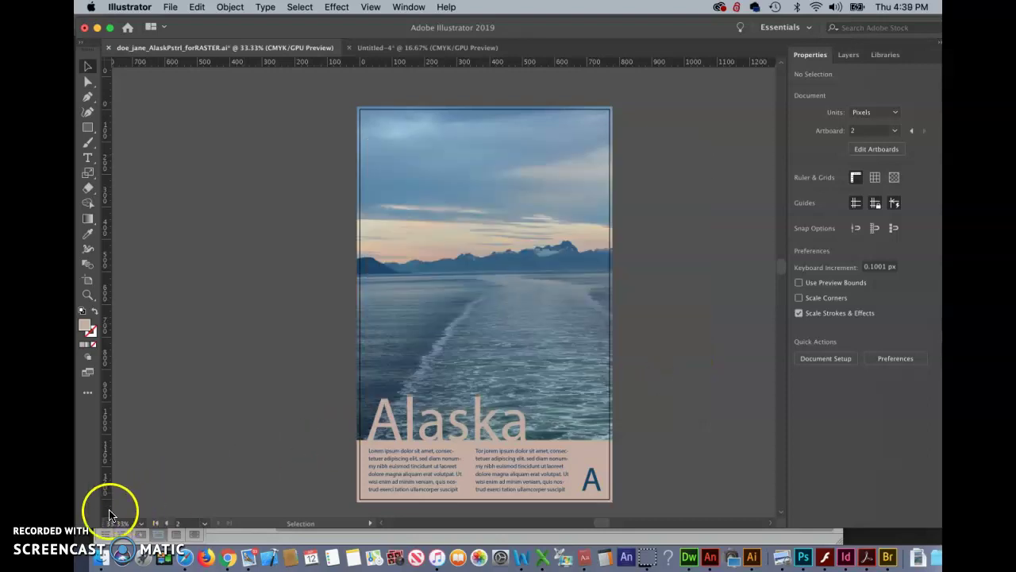
- Switch to the Word instructions and read the remaining export settings and the TEST in Photoshop section
left_click(127, 533)
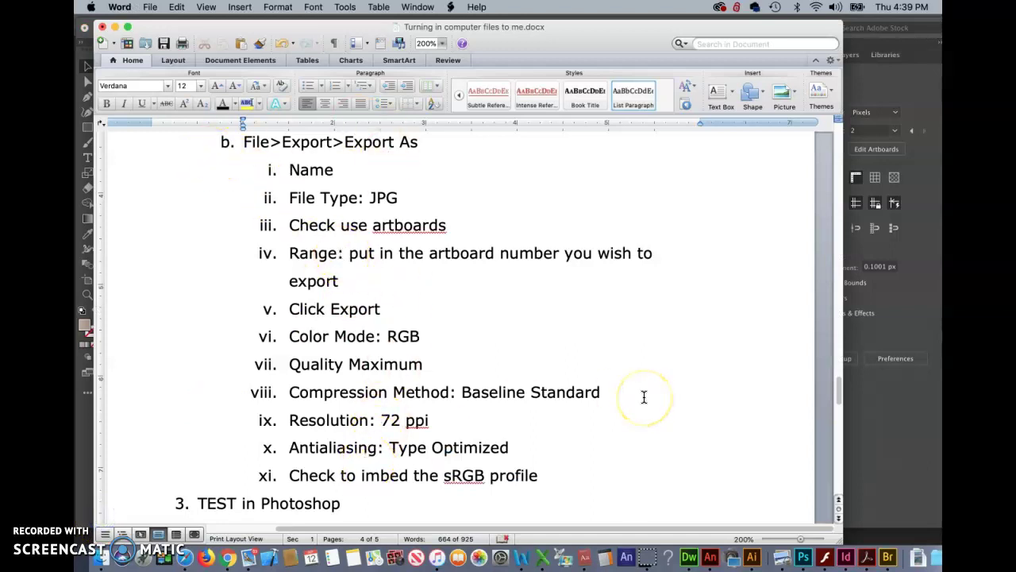
scroll(644, 397, "down", 2)
scroll(644, 397, "down", 1)
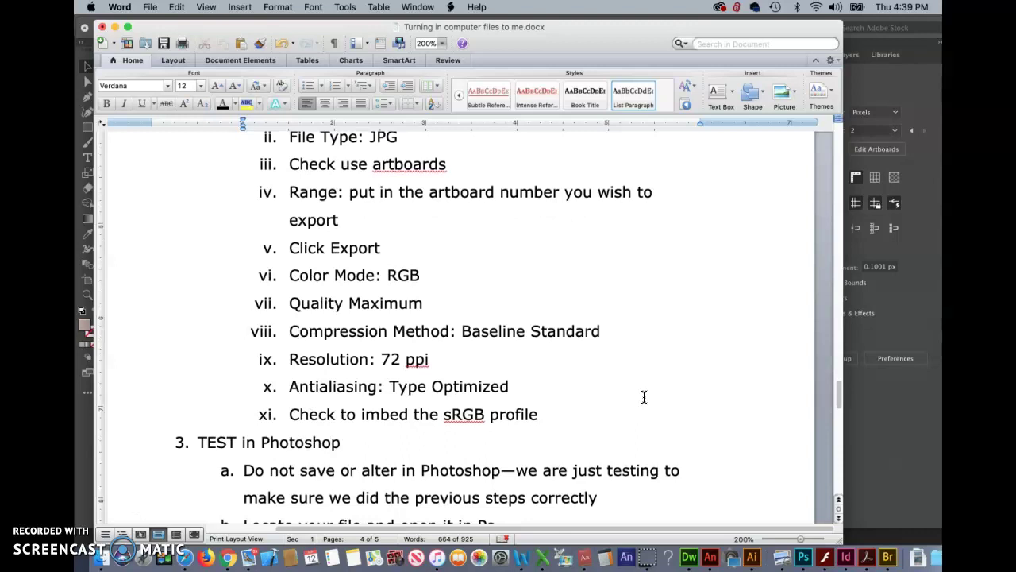
scroll(644, 397, "down", 9)
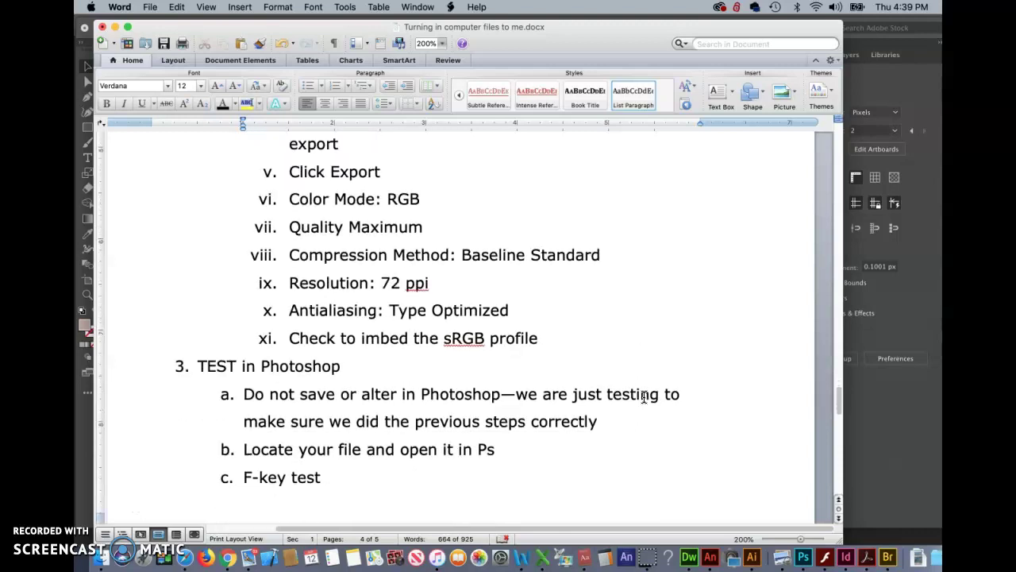
scroll(644, 397, "down", 3)
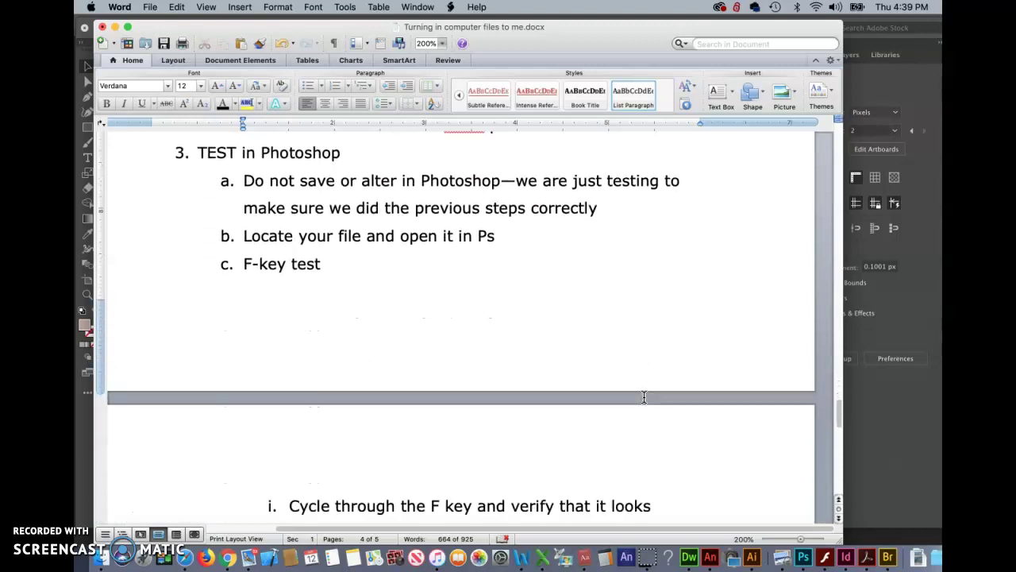
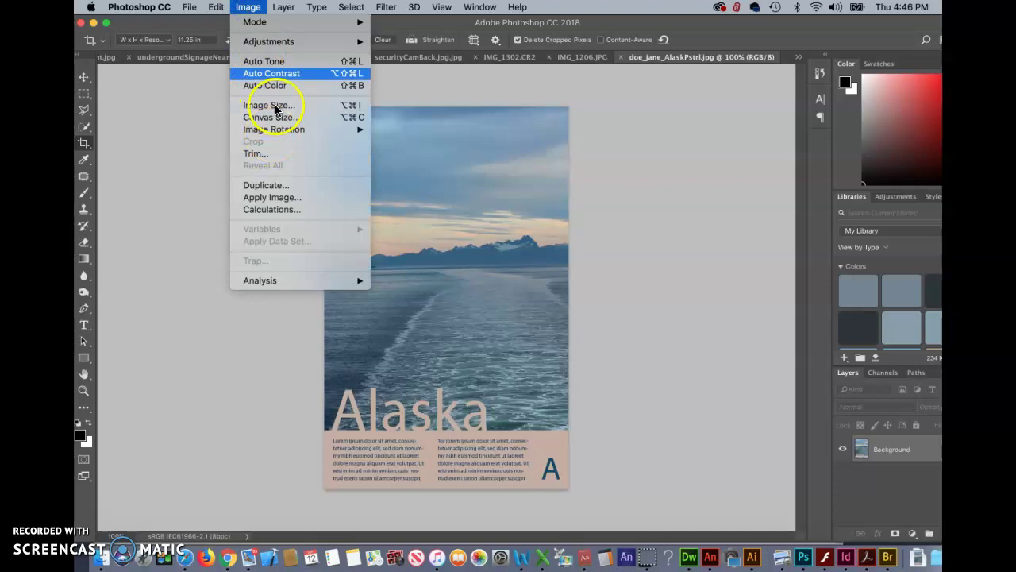
- Check the exported poster's pixel dimensions and resolution in Photoshop's Image Size dialog and close it
left_click(274, 107)
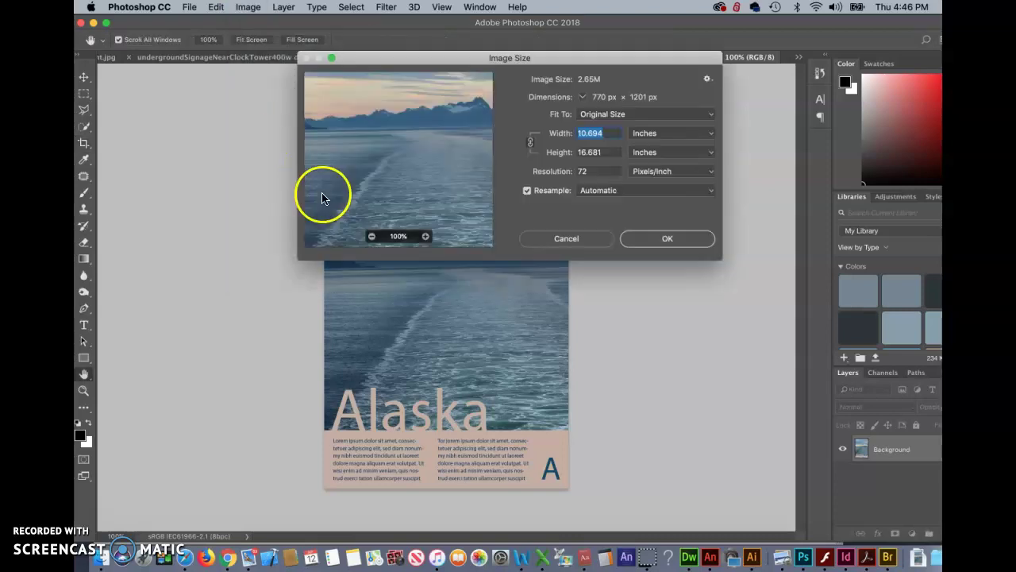
left_click_drag(635, 59, 419, 191)
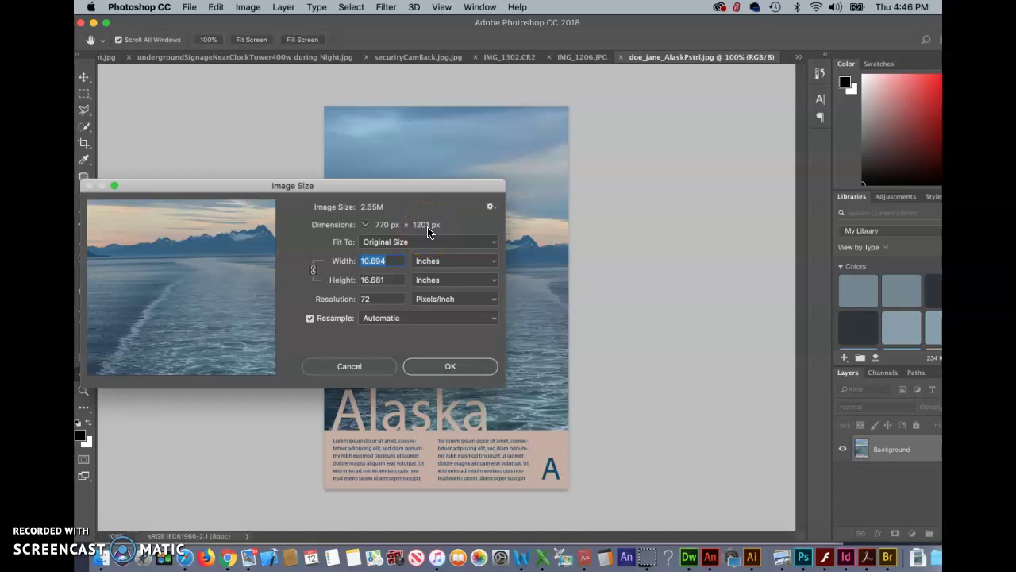
left_click(454, 230)
left_click(386, 228)
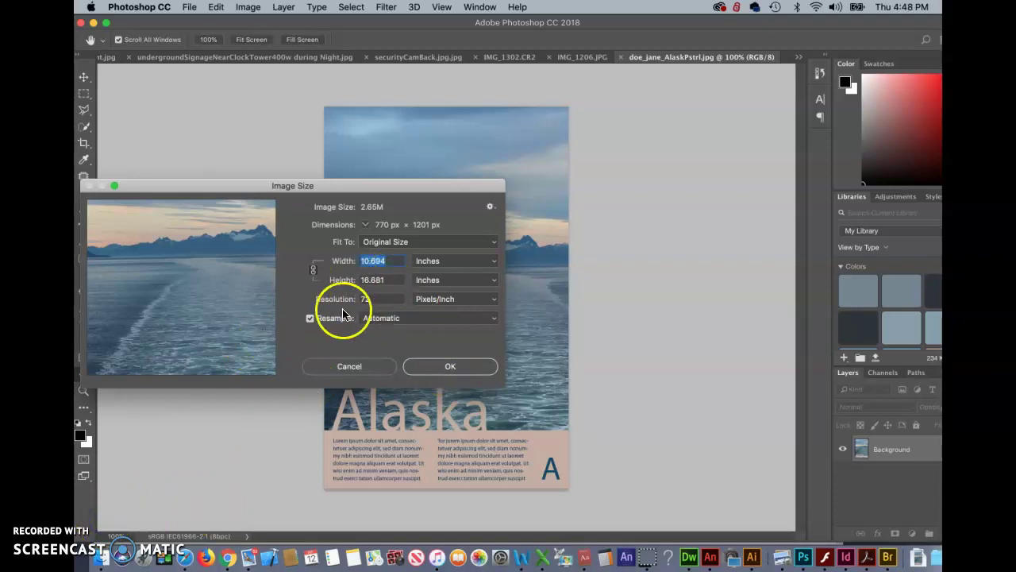
left_click(465, 370)
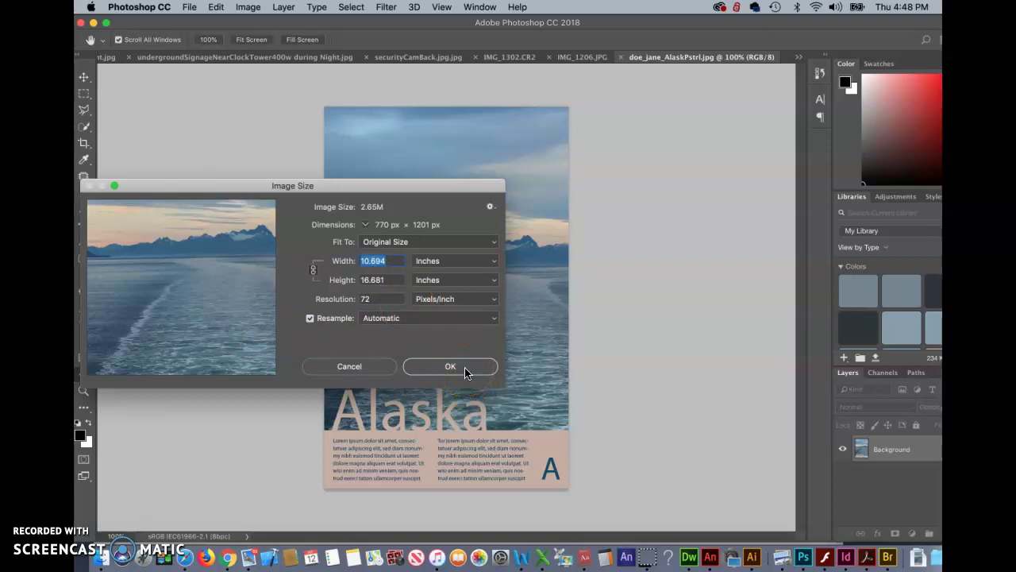
left_click(464, 370)
key("c")
left_click(556, 466)
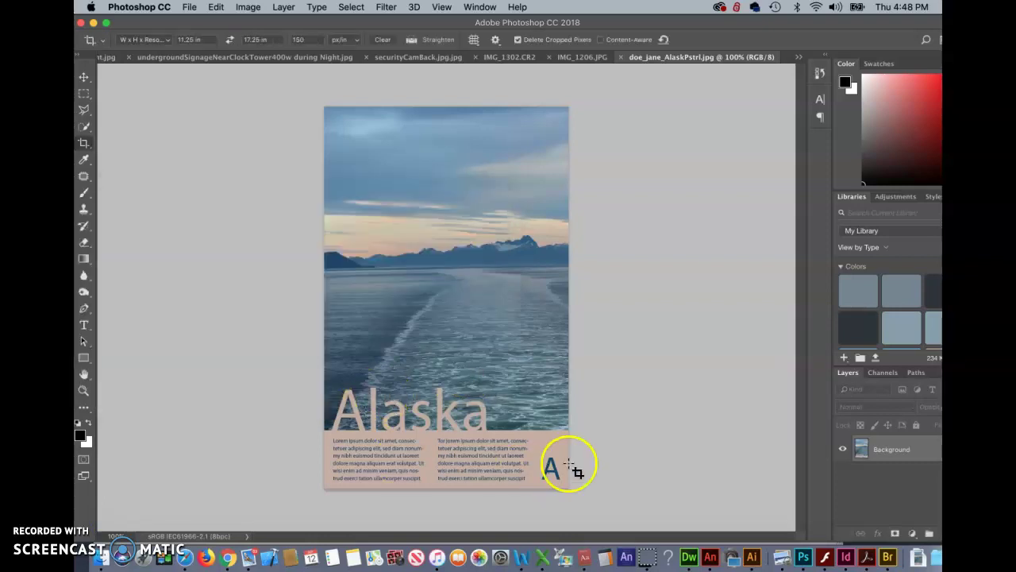
- Switch back to Word and read the image size rules and the "Some things to keep in mind" notes
left_click(522, 554)
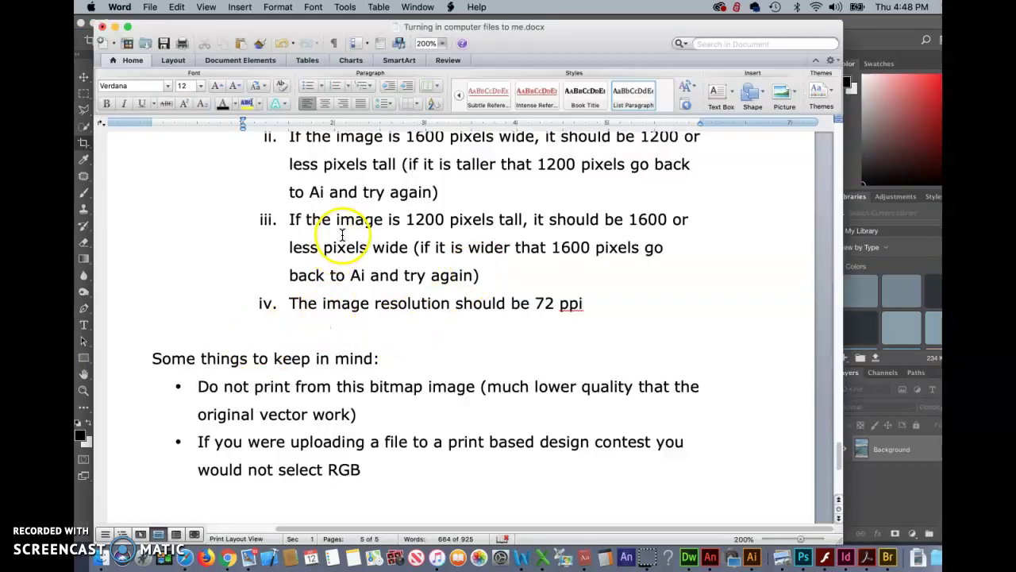
left_click(316, 378)
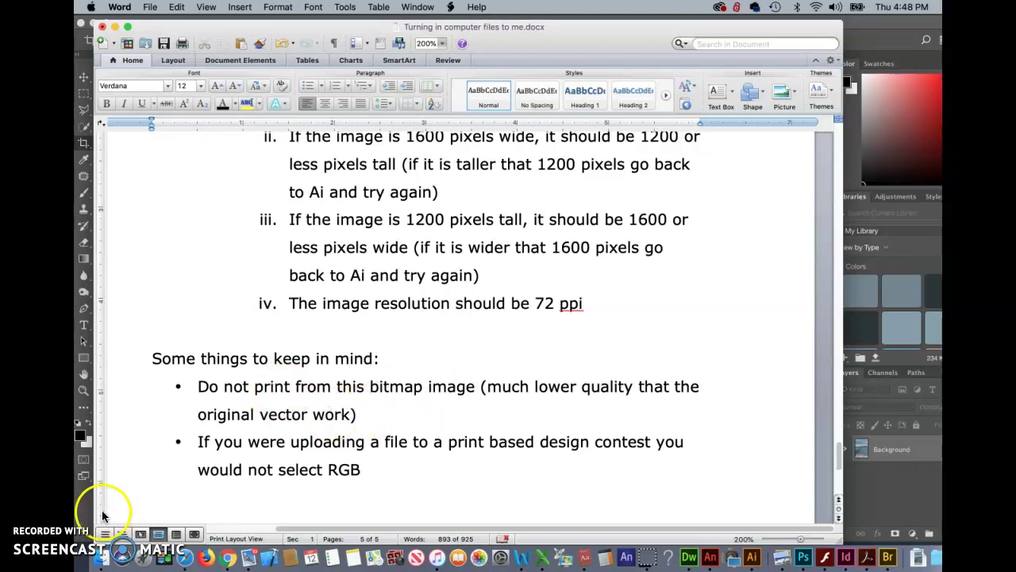
- Switch to the Untitled-4 document in Illustrator and ungroup the magenta artwork on artboard 2
key("super+Tab")
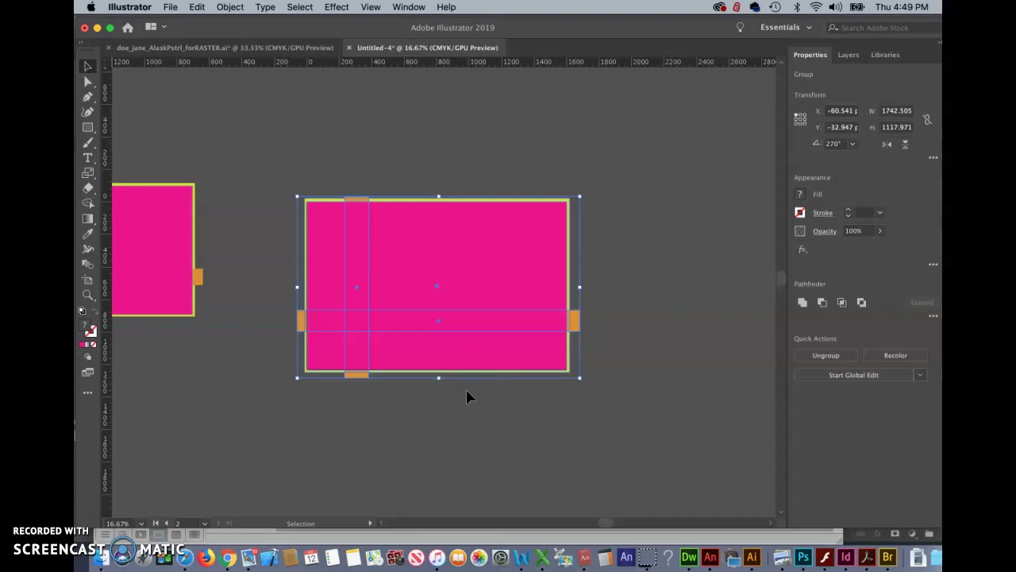
left_click(664, 438)
left_click(514, 150)
left_click(503, 232)
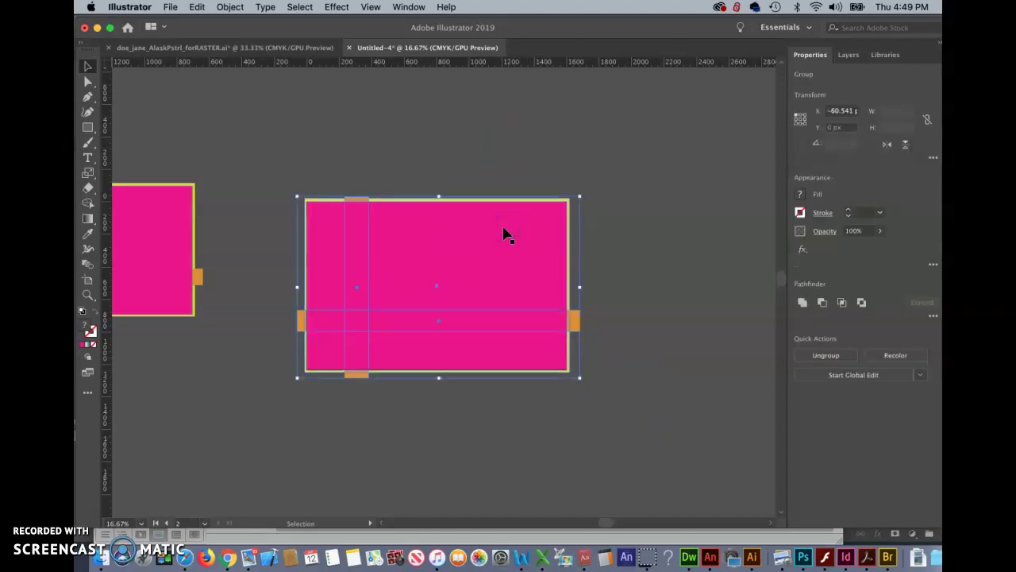
left_click(229, 10)
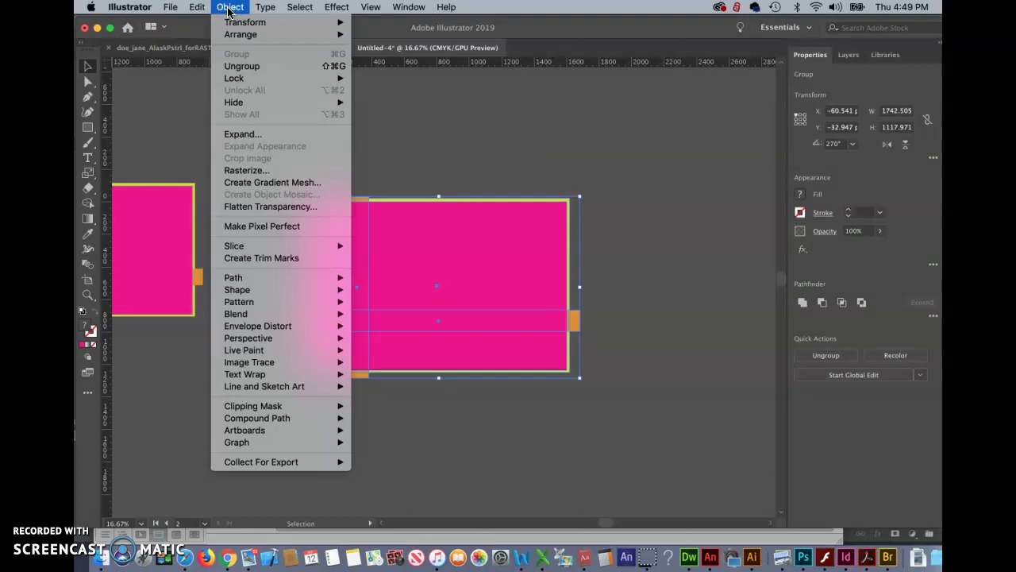
left_click(241, 67)
left_click(520, 123)
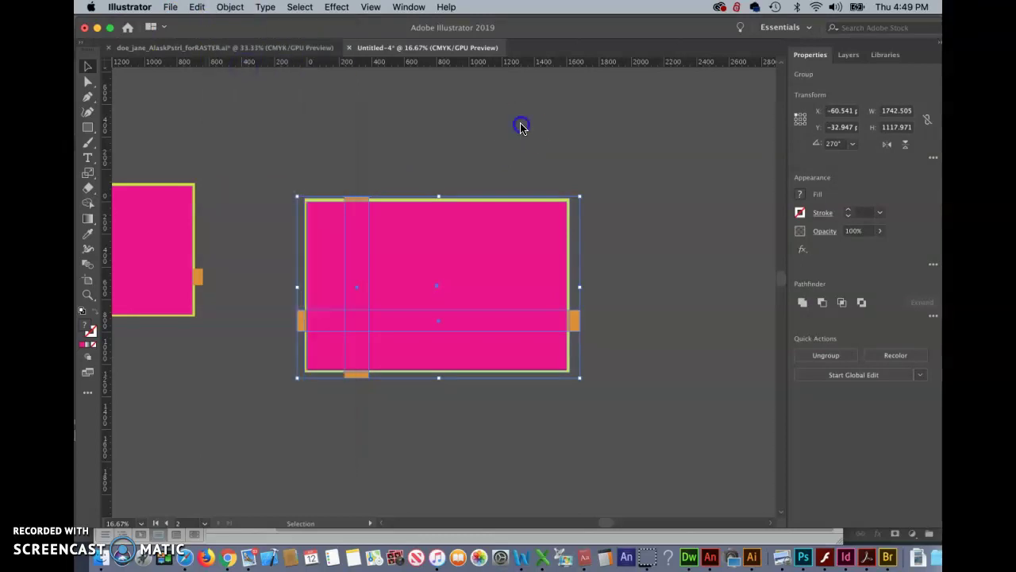
- Send the magenta rectangle on artboard 2 to the back and deselect everything
left_click(506, 241)
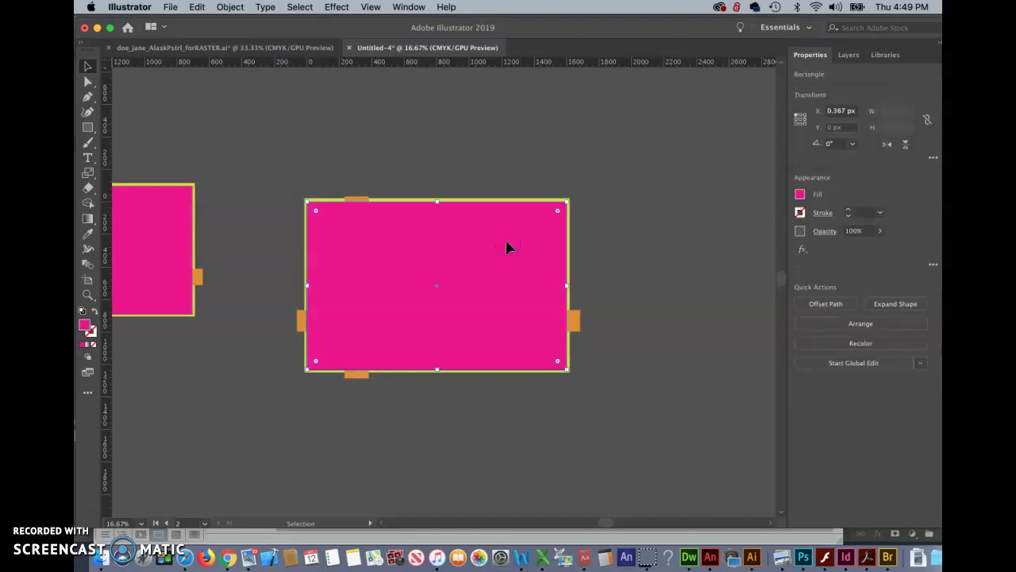
key("super+shift+bracketleft")
key("super+shift+a")
left_click(325, 204)
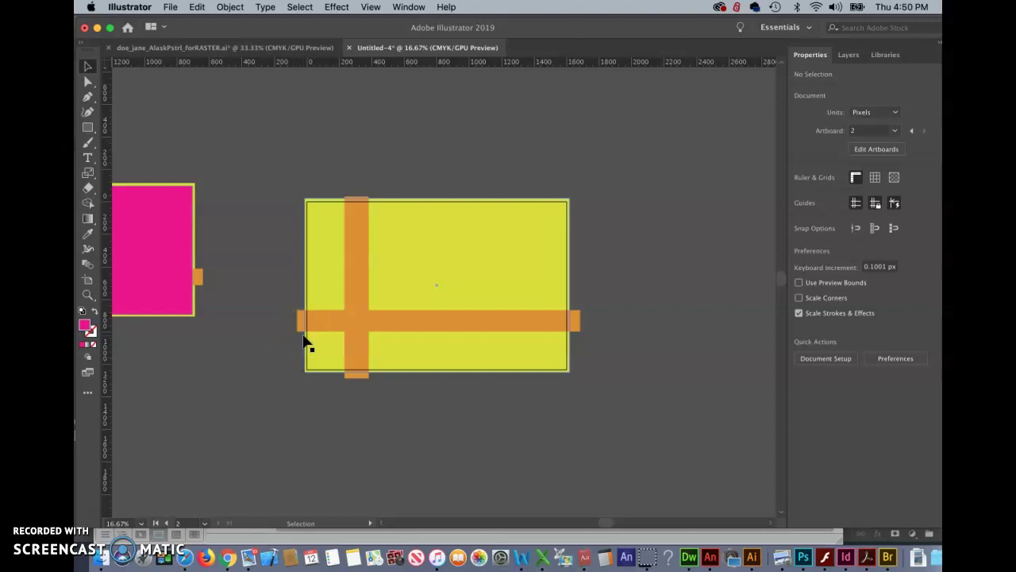
left_click(263, 335)
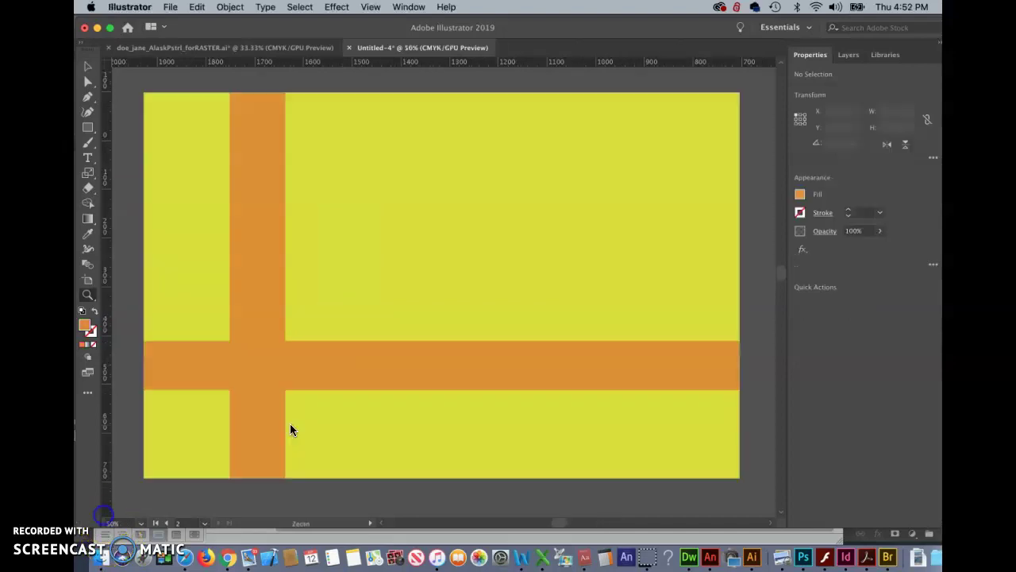
- Select the yellow background rectangle on artboard 1, compare its artwork with artboard 2, and deselect everything
left_click(89, 70)
left_click(445, 204)
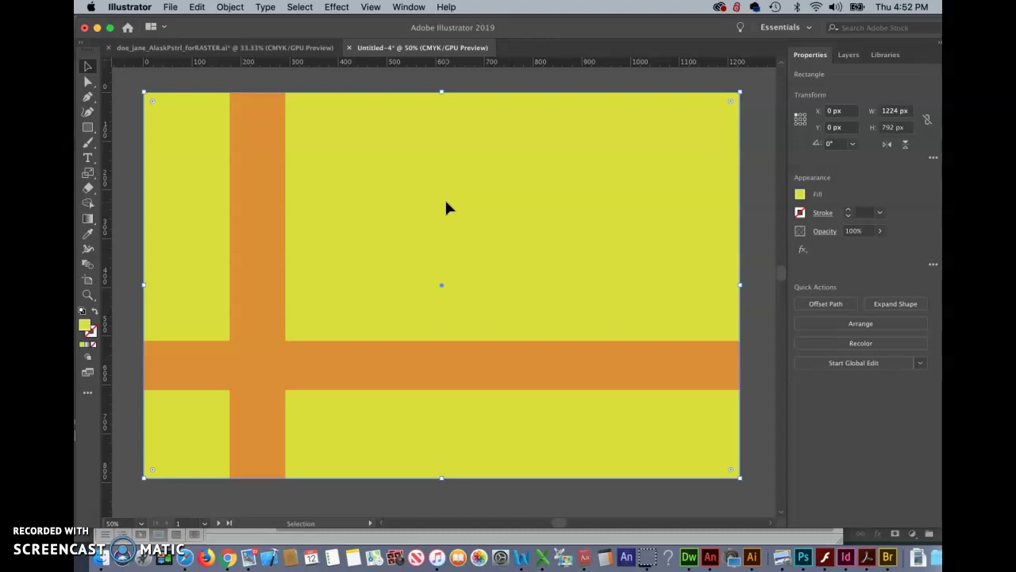
left_click(525, 266)
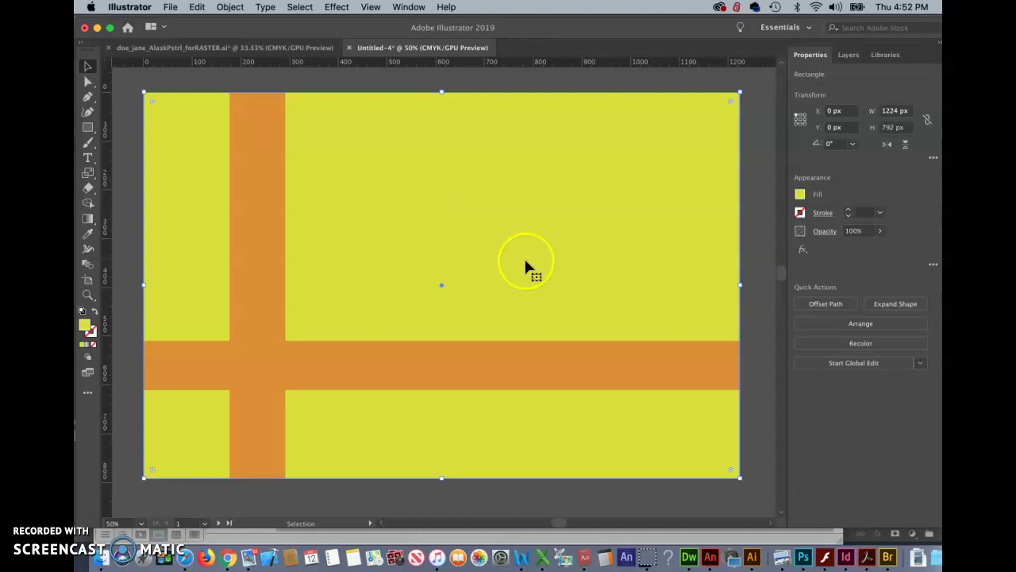
scroll(525, 266, "right", 3)
scroll(525, 266, "down", 1)
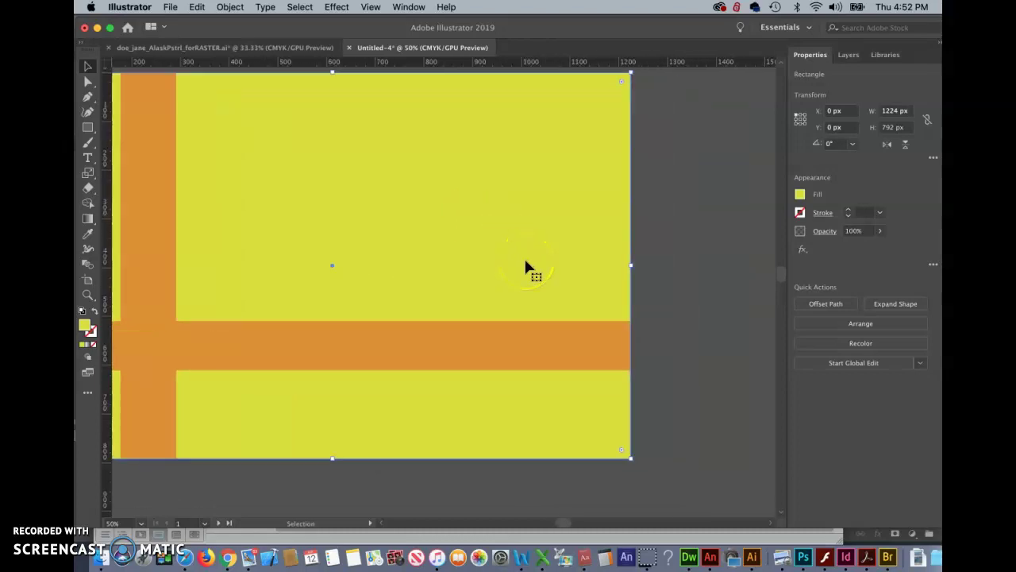
scroll(525, 266, "right", 10)
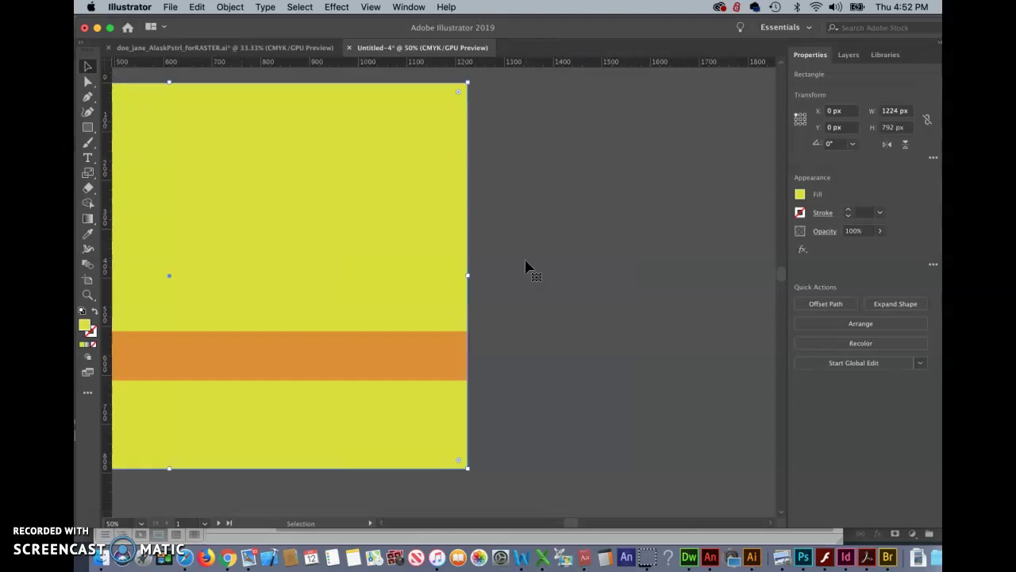
scroll(525, 265, "right", 1)
scroll(525, 266, "down", 1)
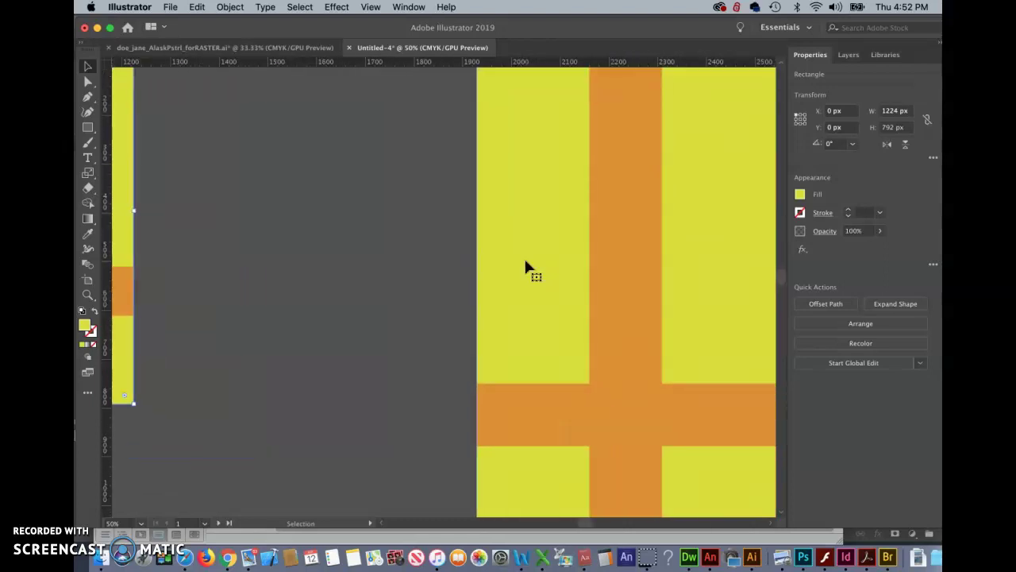
key("super+0")
key("super+minus")
left_click(431, 227)
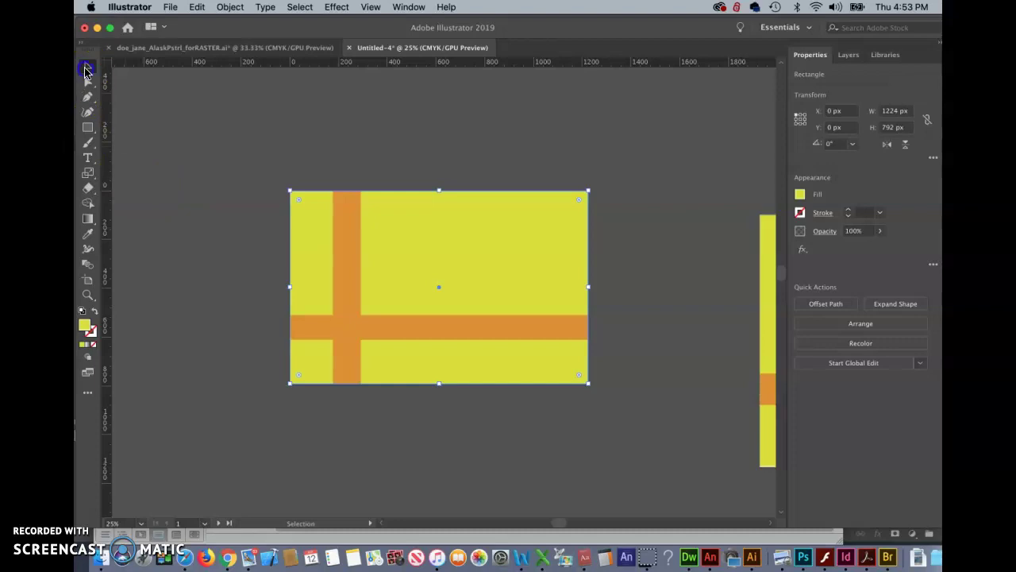
left_click(169, 151)
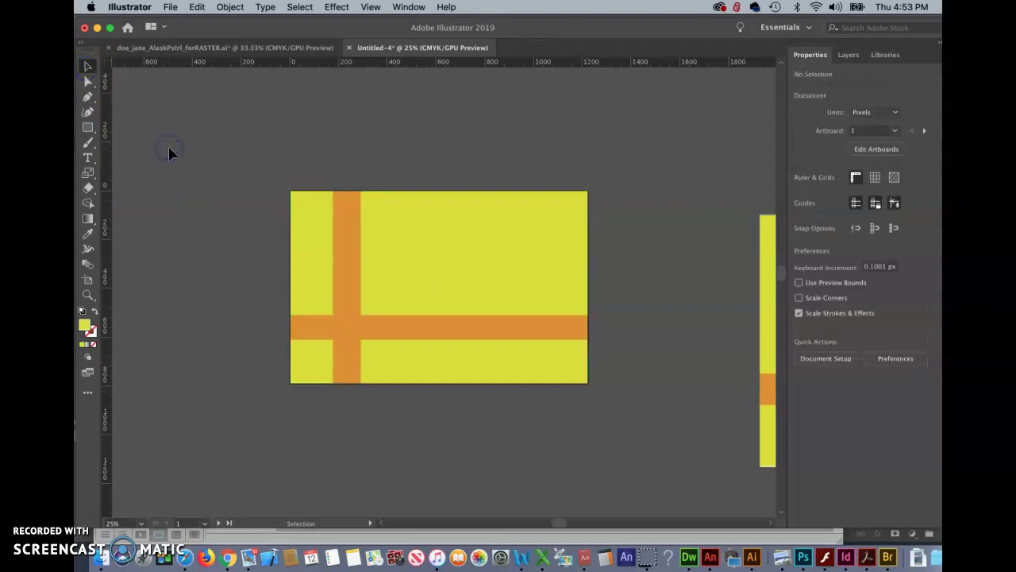
left_click(100, 508)
left_click(202, 182)
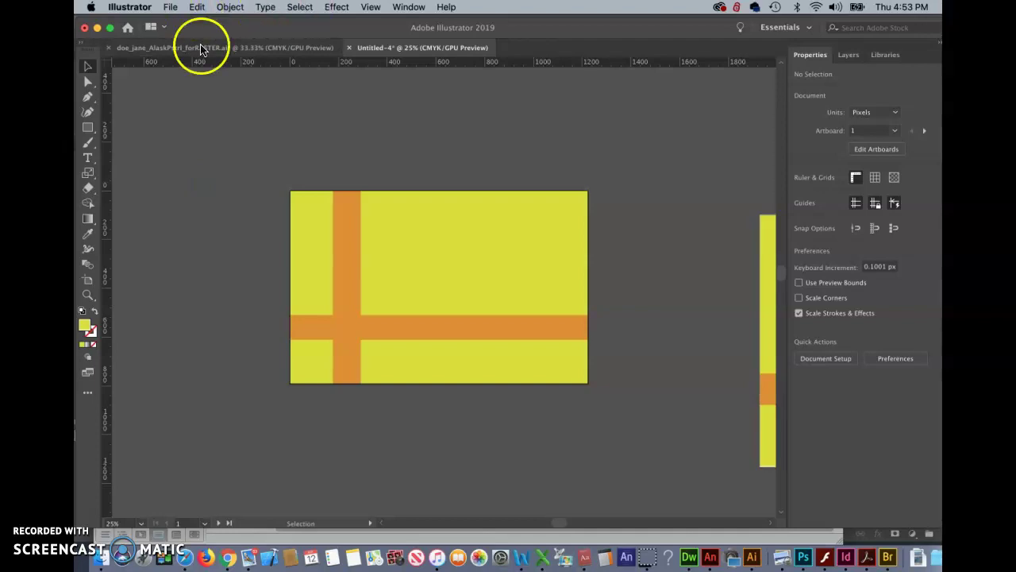
- Export artboard 2 as test.jpg in the "turn in to steve" folder, using RGB, quality 10, 72 ppi and an embedded ICC profile
left_click(170, 6)
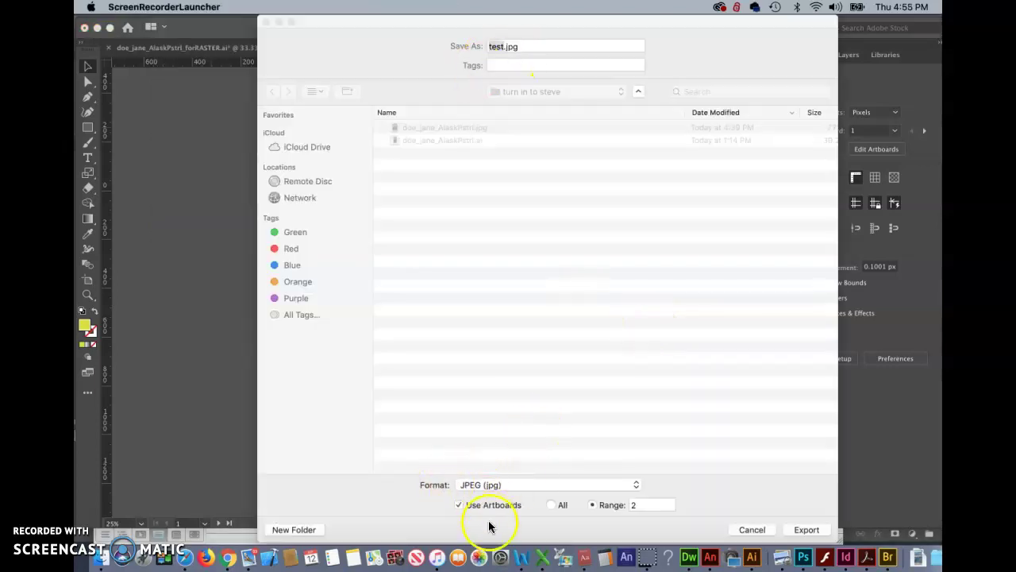
left_click(806, 530)
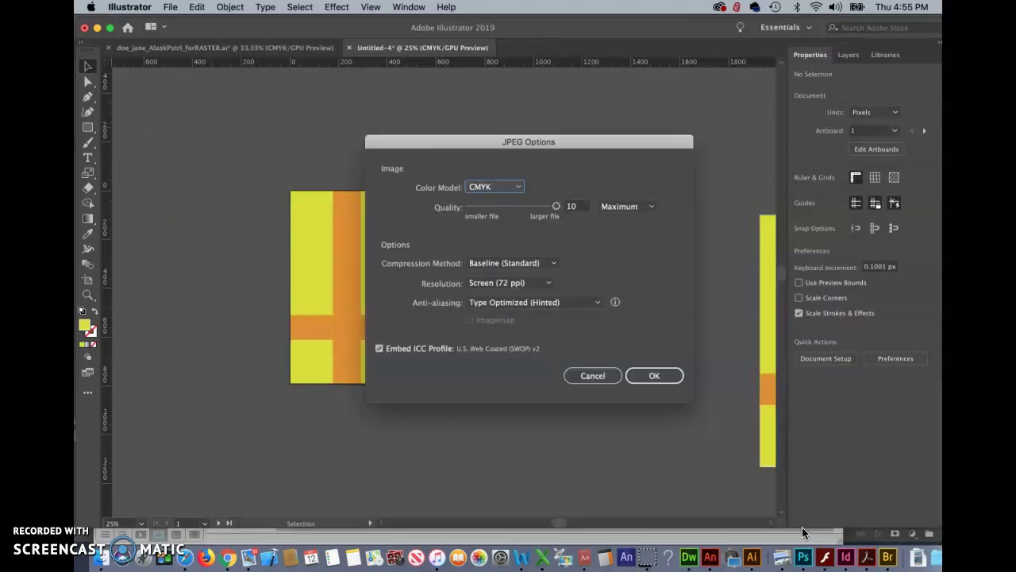
left_click(518, 186)
left_click(496, 200)
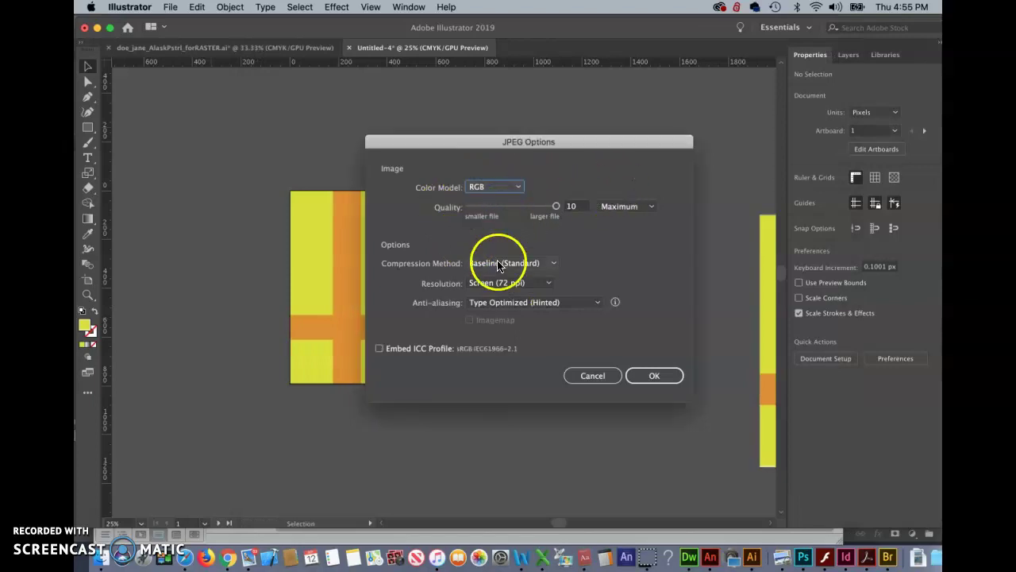
left_click(379, 348)
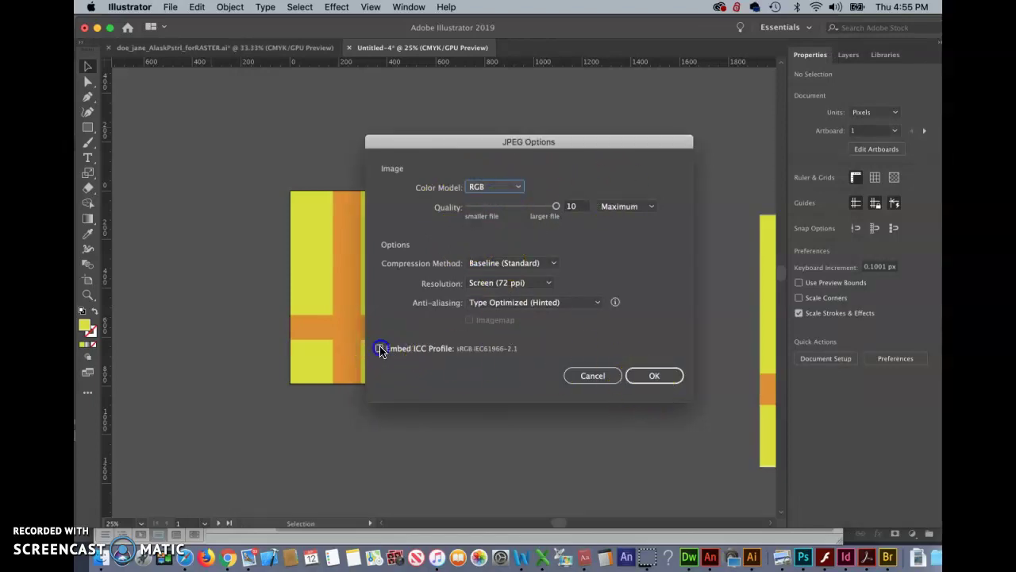
left_click(653, 375)
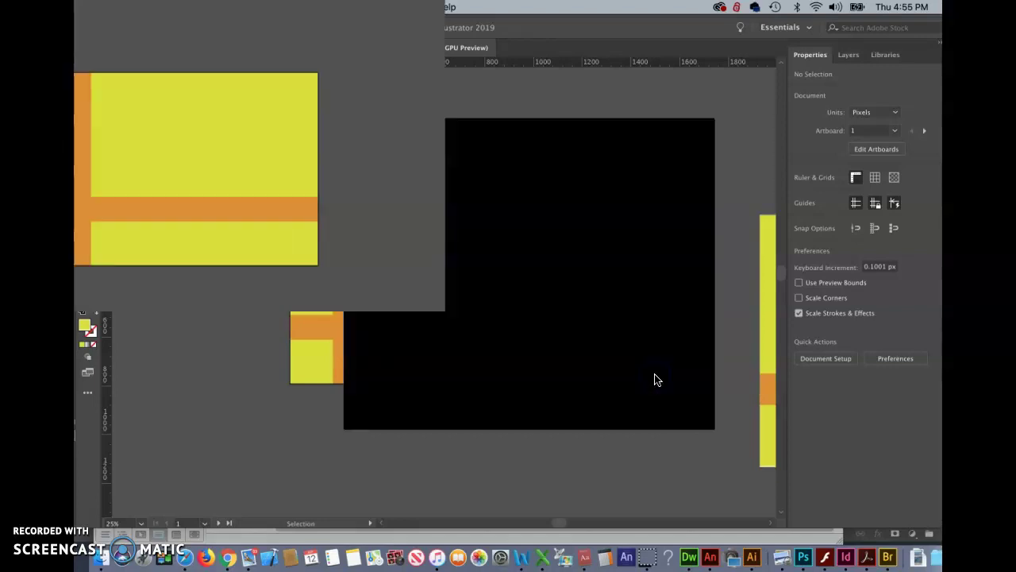
- Switch to Finder and open test-02.jpg from the "turn in to steve" folder in Photoshop
left_click(261, 435)
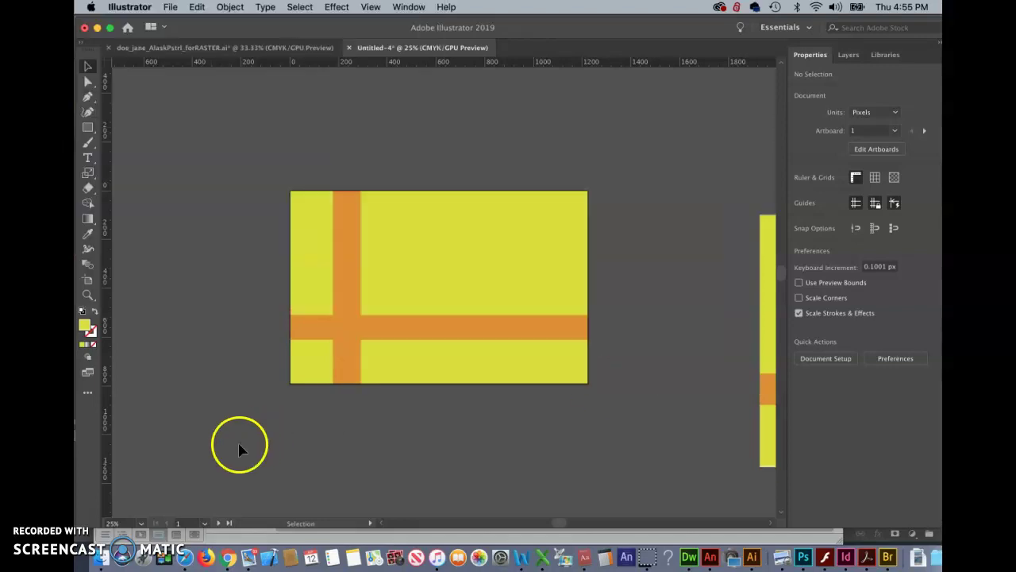
left_click(79, 562)
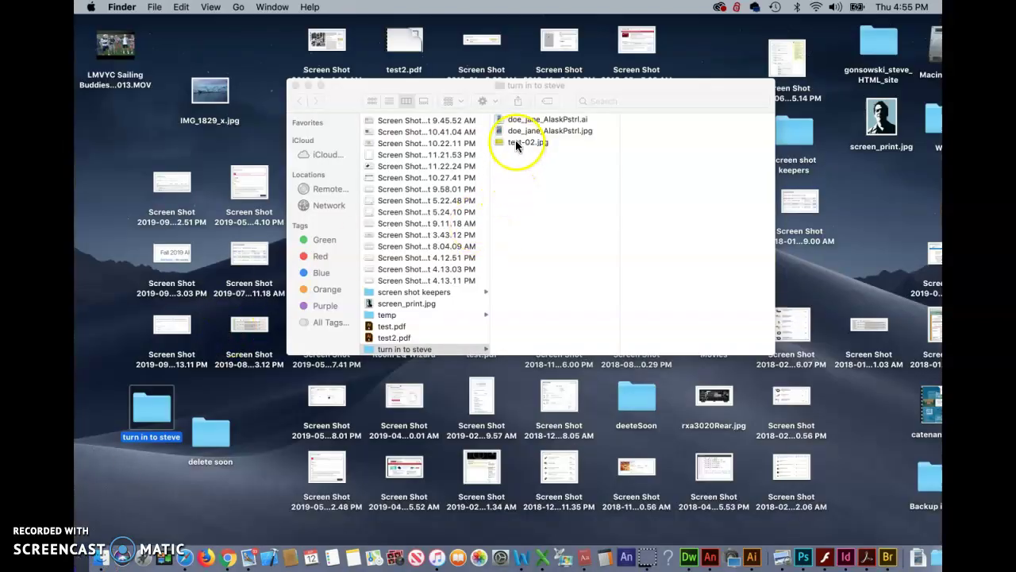
left_click_drag(516, 139, 544, 379)
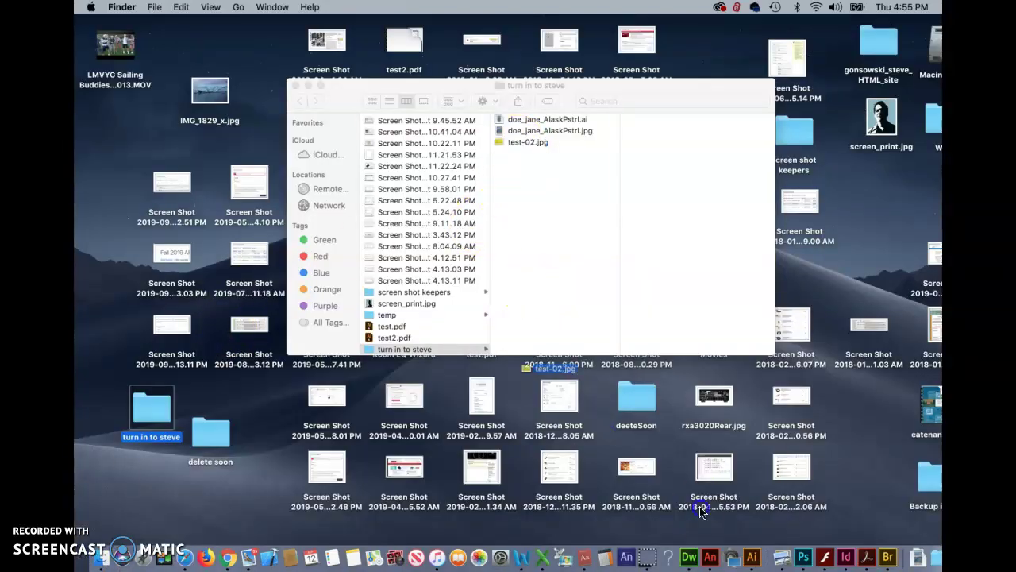
left_click(802, 554)
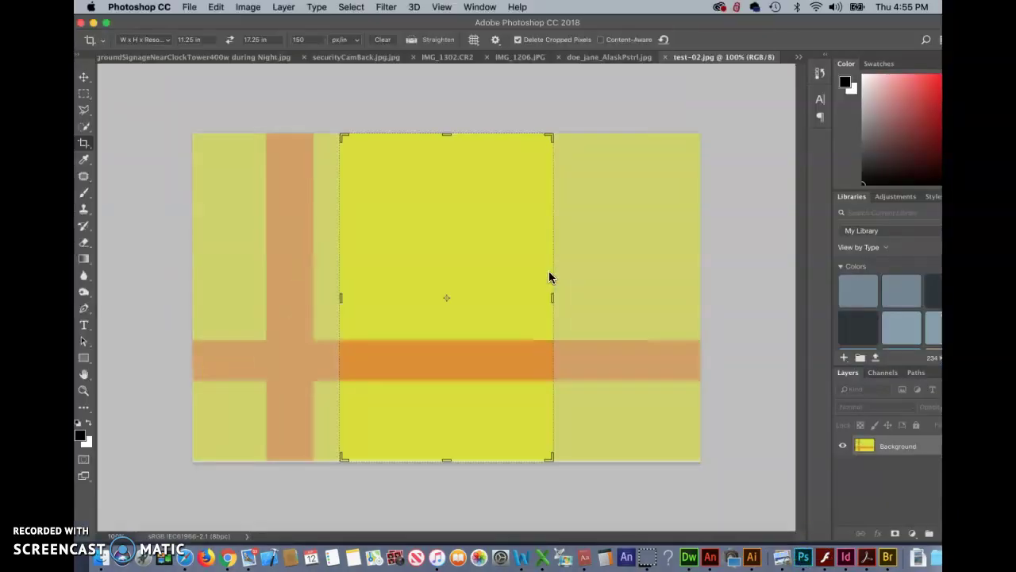
- View test-02.jpg full screen on a black background, inspect its bottom edge, and return to the standard screen mode
left_click(215, 151)
left_click(140, 182)
key("f")
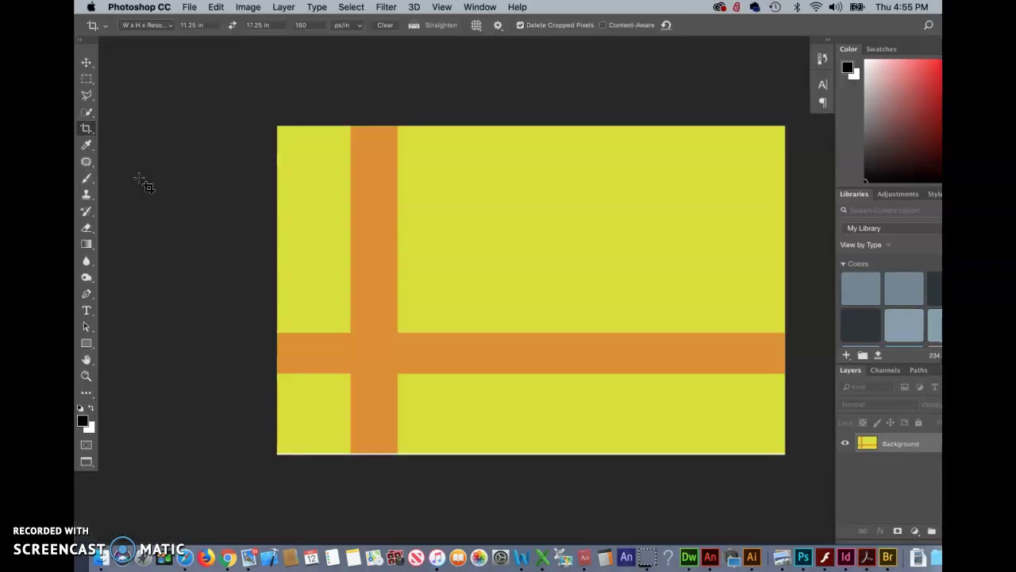
key("f")
left_click_drag(298, 436, 396, 366)
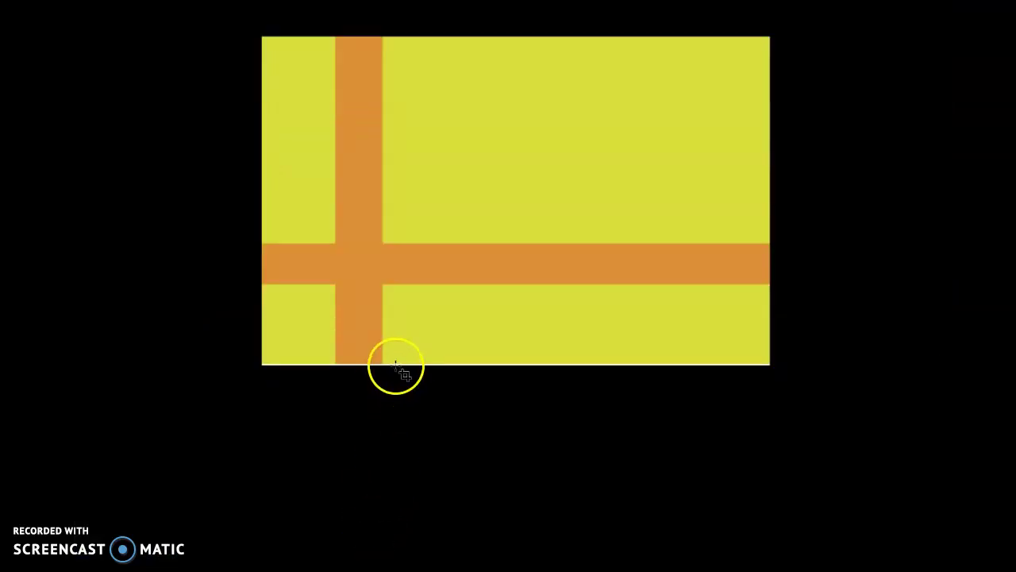
left_click_drag(395, 367, 394, 379)
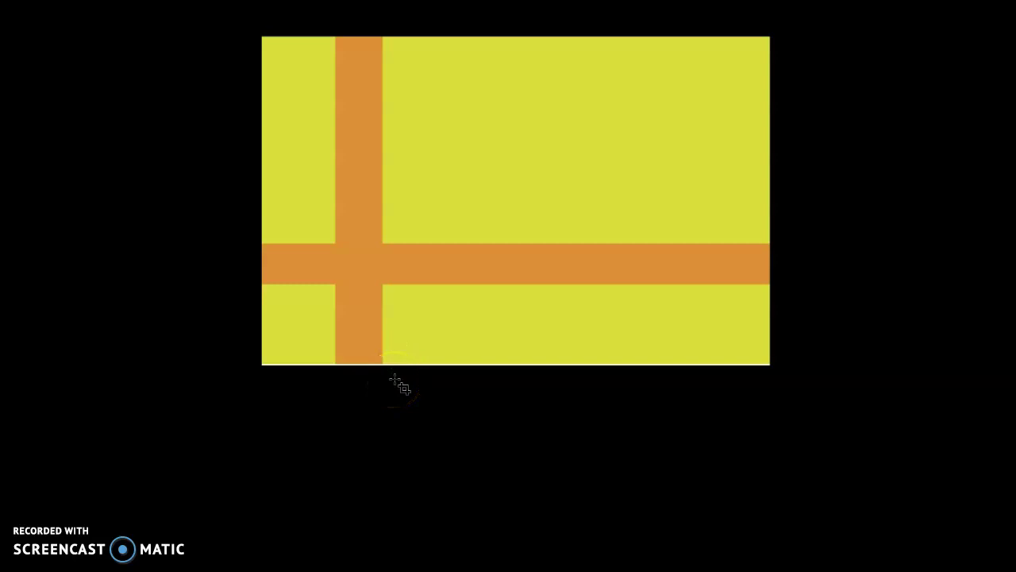
left_click(410, 381)
left_click(422, 378)
key("f")
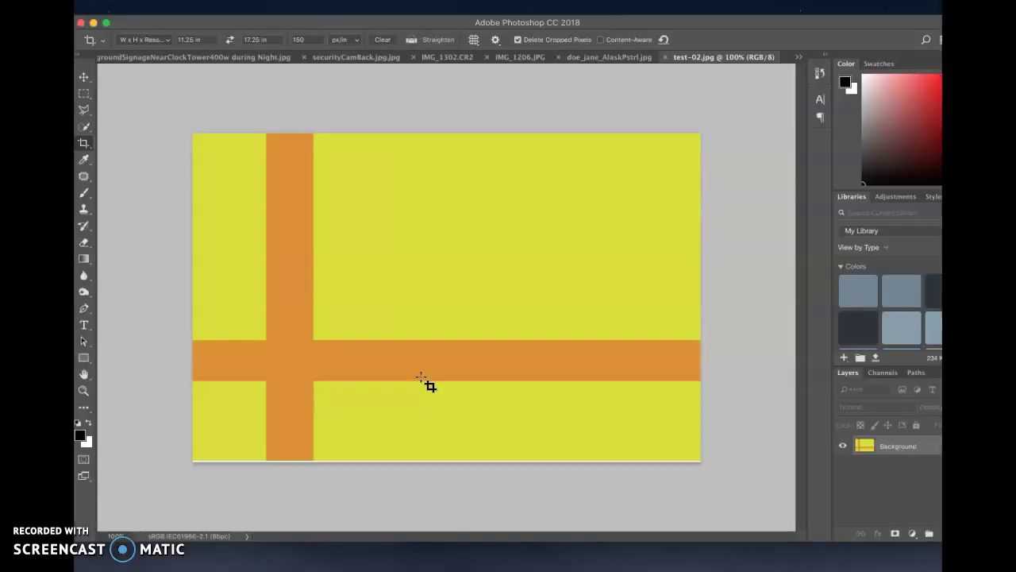
left_click(340, 415)
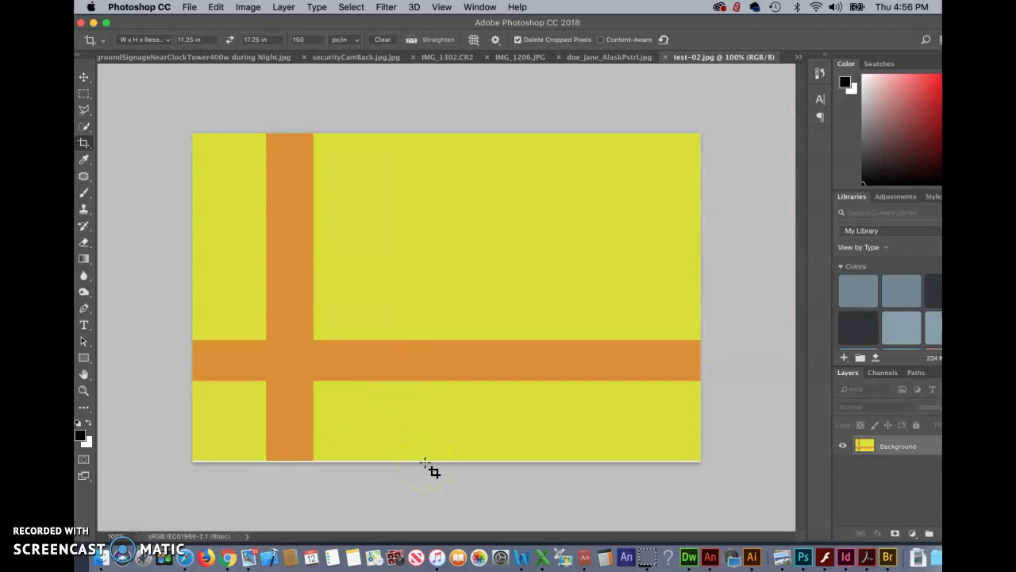
- Switch back to Illustrator and stretch the yellow background rectangle on artboard 2 downward past the artboard's bottom edge
left_click(752, 557)
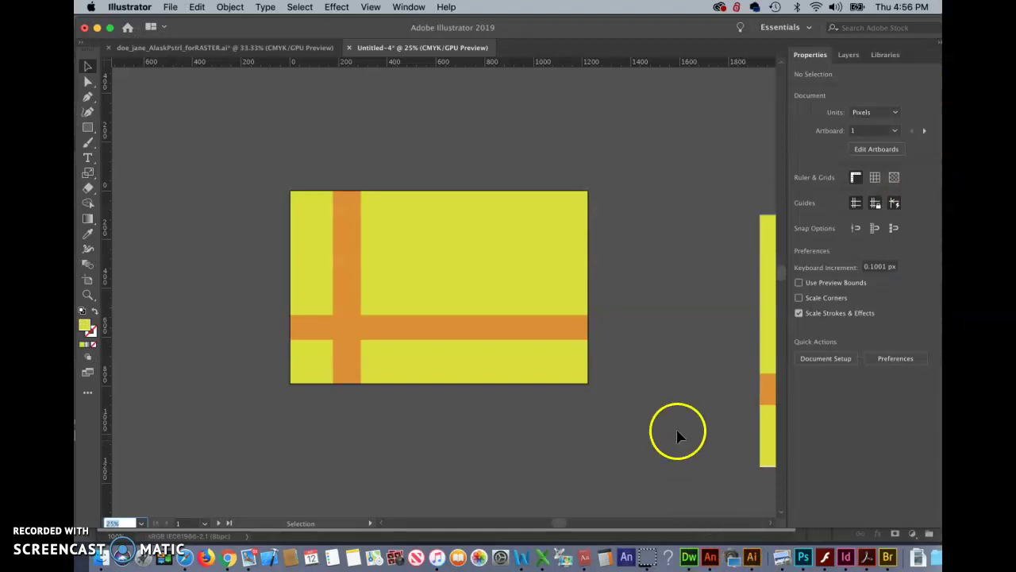
scroll(676, 428, "right", 6)
scroll(676, 429, "right", 5)
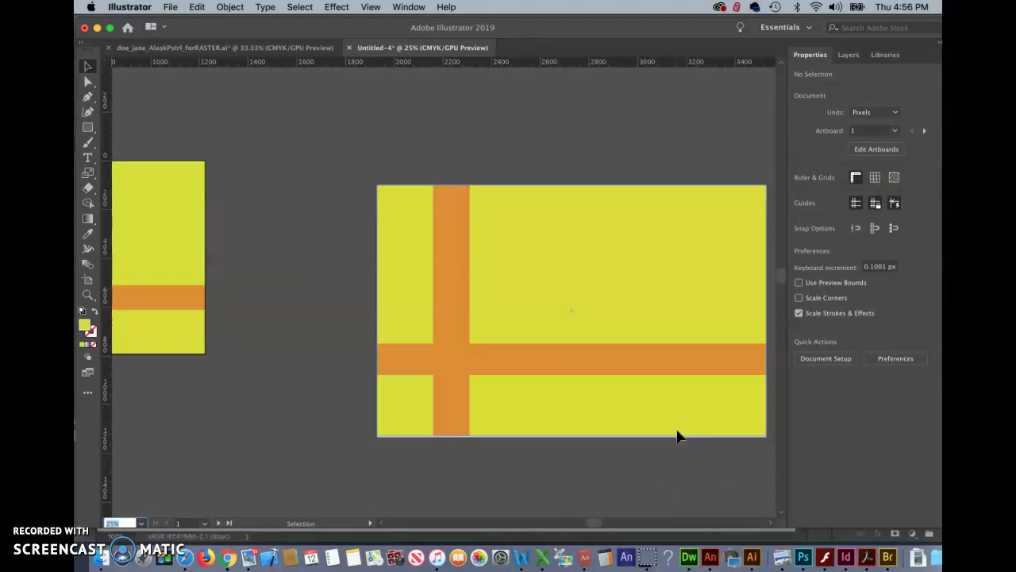
left_click(87, 67)
left_click(448, 277)
left_click(419, 420)
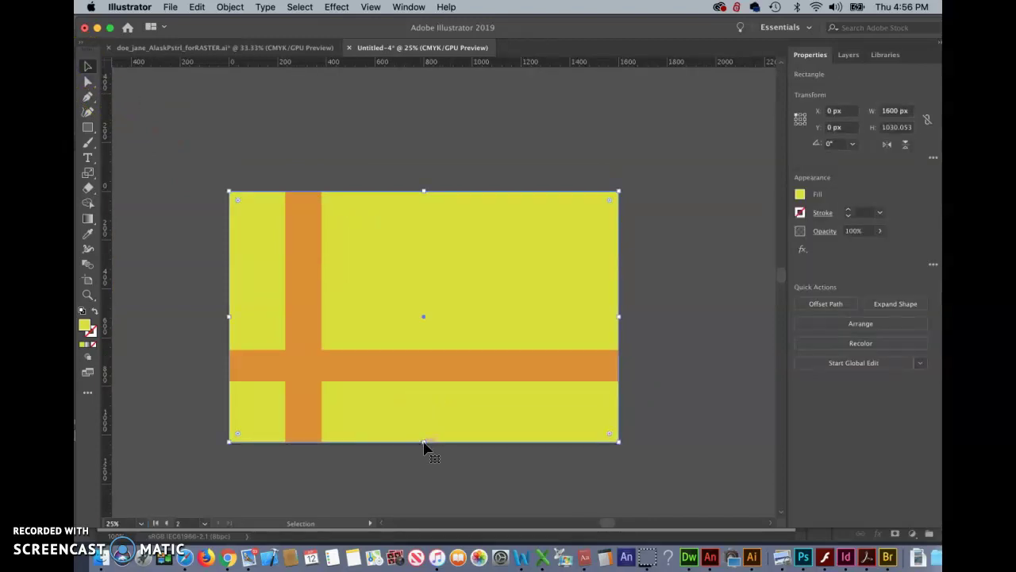
left_click_drag(427, 444, 427, 511)
- Stretch the vertical orange bar on artboard 2 downward past the artboard's bottom edge
left_click(297, 352)
left_click(304, 411)
left_click(302, 440)
left_click_drag(304, 441, 304, 497)
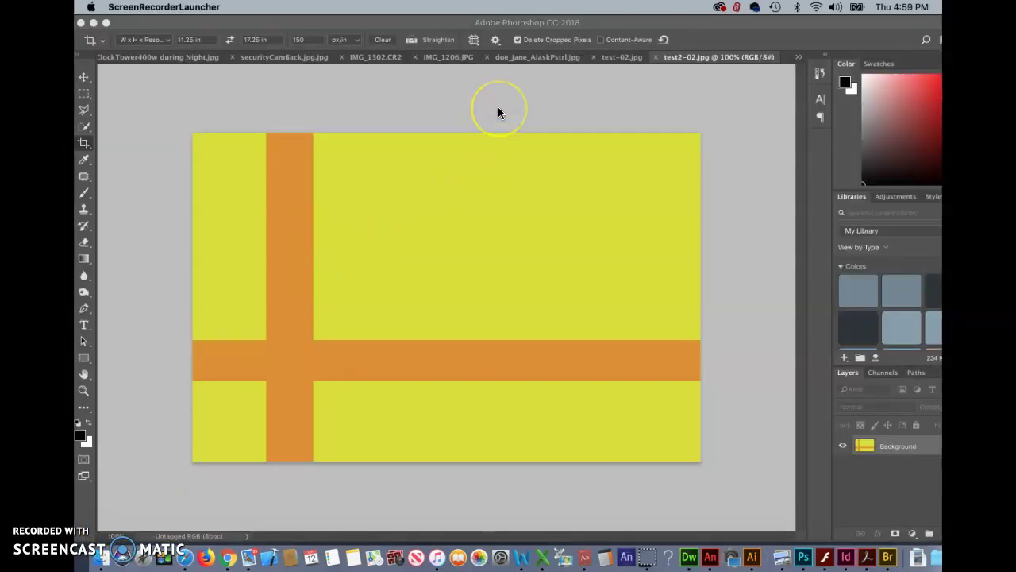
- View test2-02.jpg full screen in Photoshop, inspect its edges, and return to the standard screen mode
left_click(416, 414)
key("f")
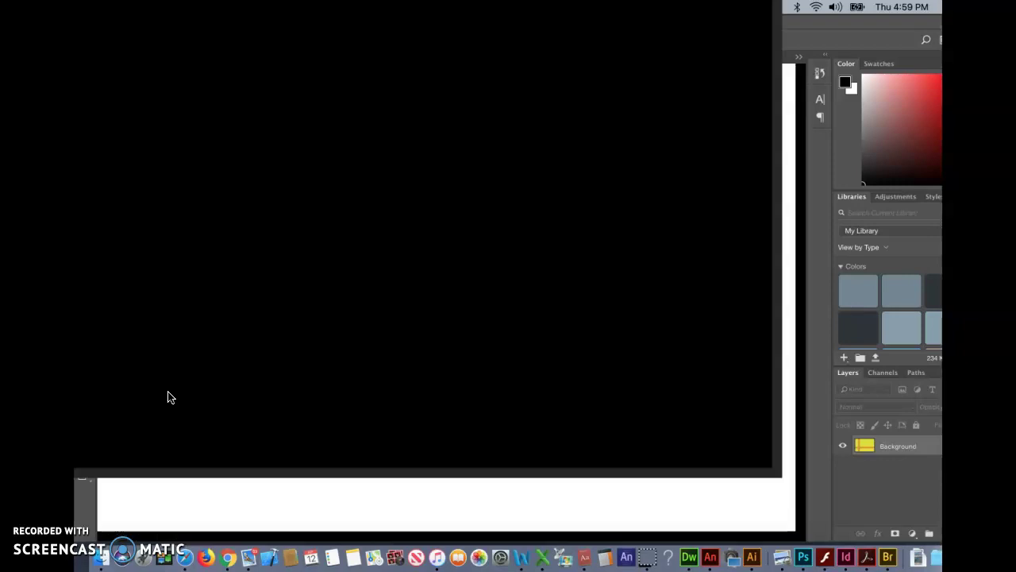
key("f")
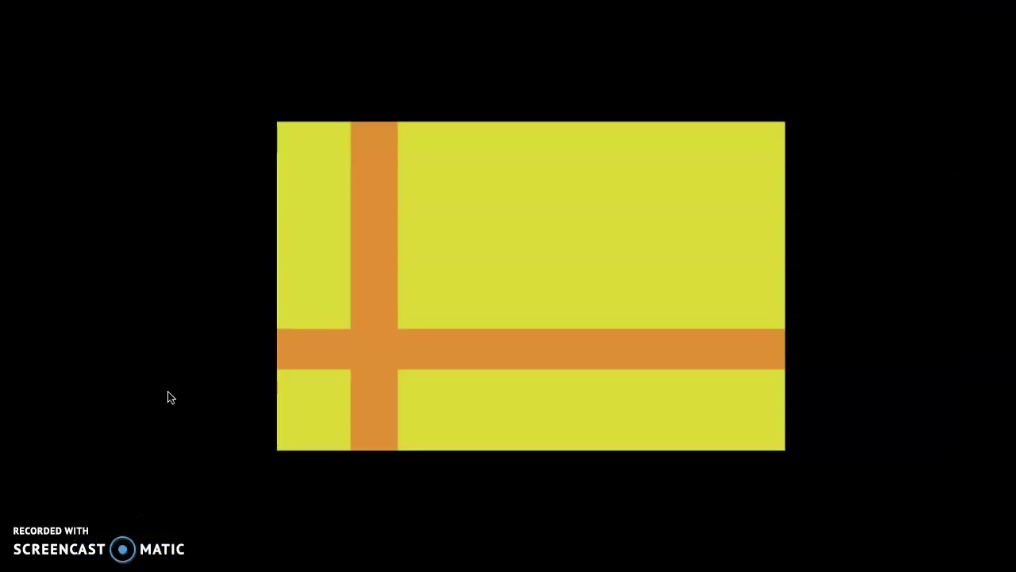
key("f")
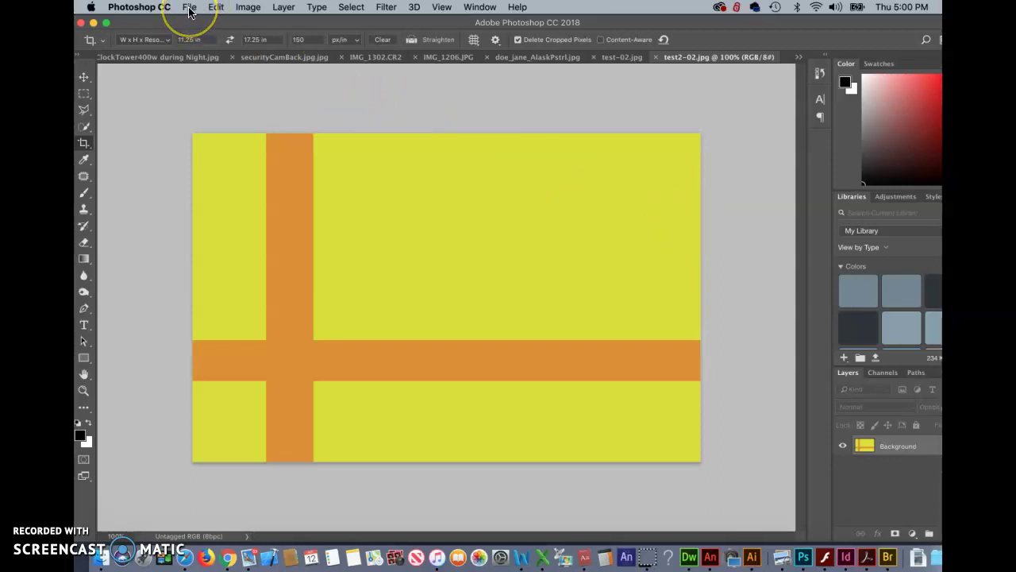
- Check the pixel dimensions and resolution of test2-02.jpg in the Image Size dialog and close it
left_click(247, 8)
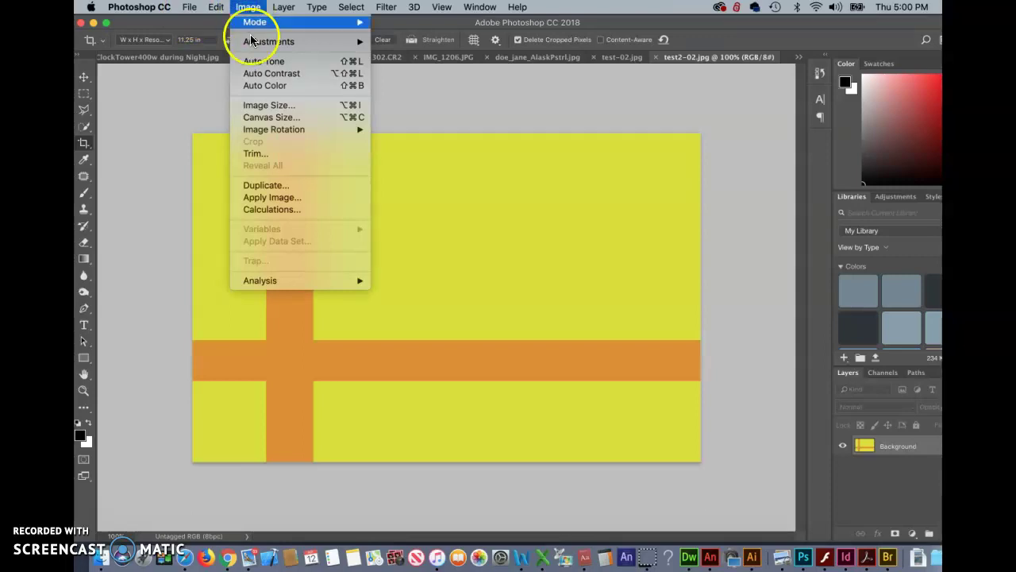
left_click(268, 106)
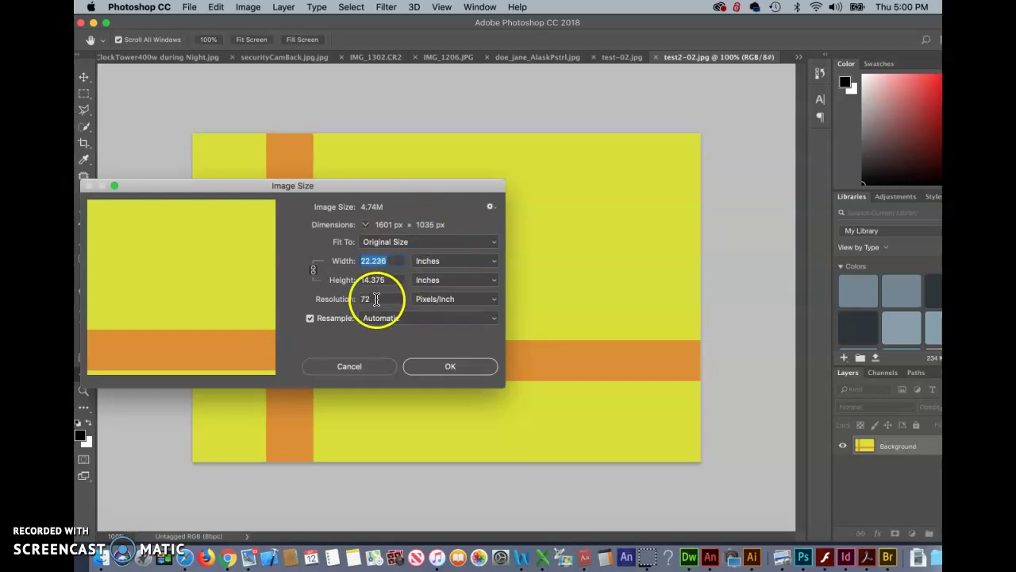
left_click(473, 366)
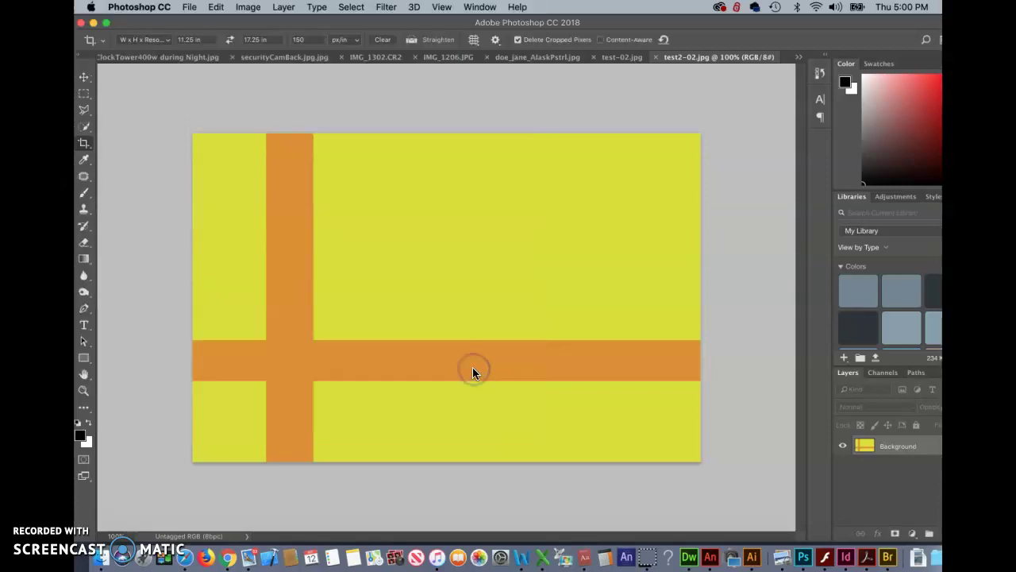